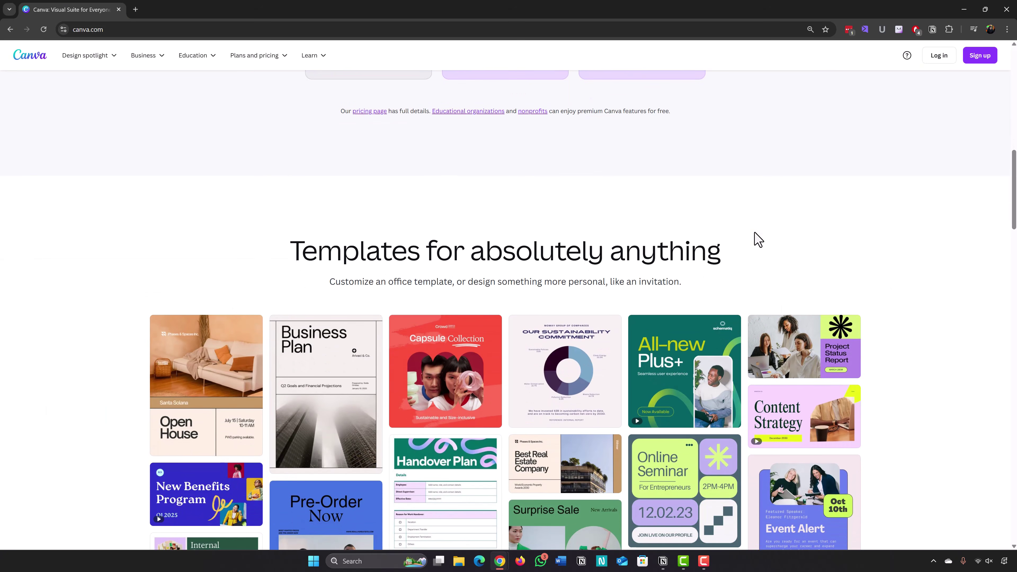
Look through the homepage's template gallery and the "Create with AI" and "Design with others" sections.
scroll(846, 240, down, 3)
scroll(887, 247, down, 1)
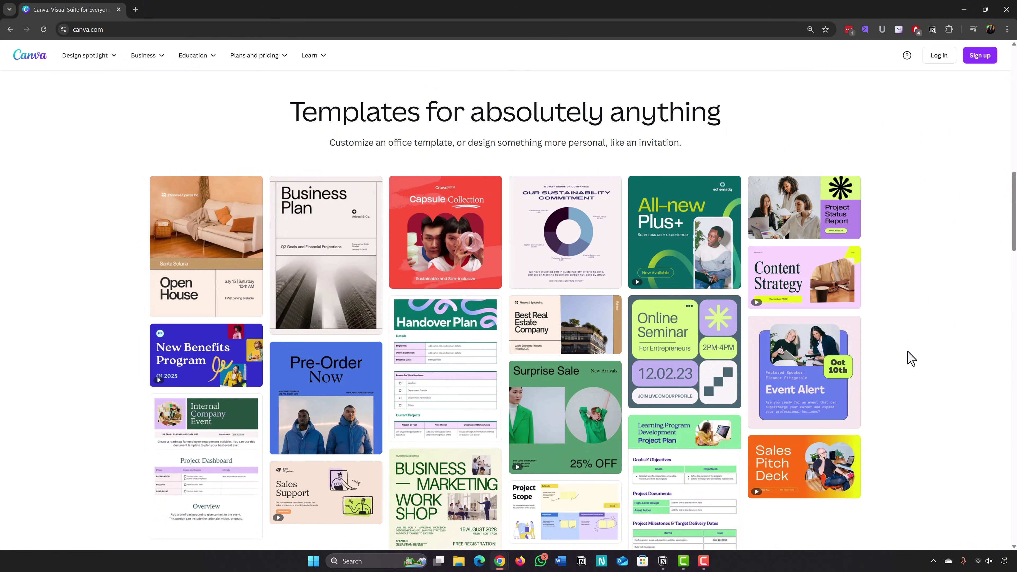
scroll(912, 358, down, 10)
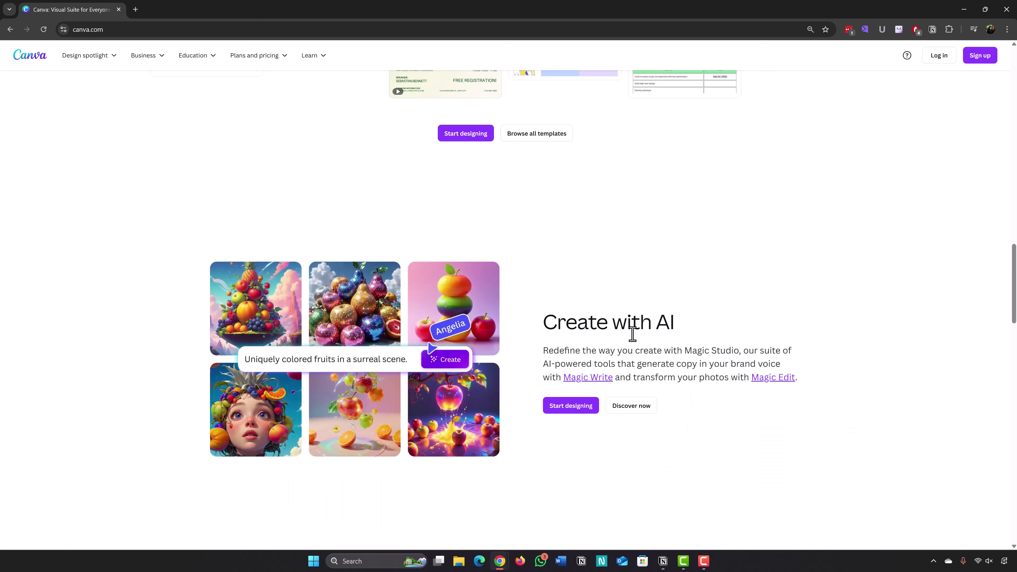
drag(617, 327, 678, 327)
click(757, 332)
scroll(758, 332, down, 10)
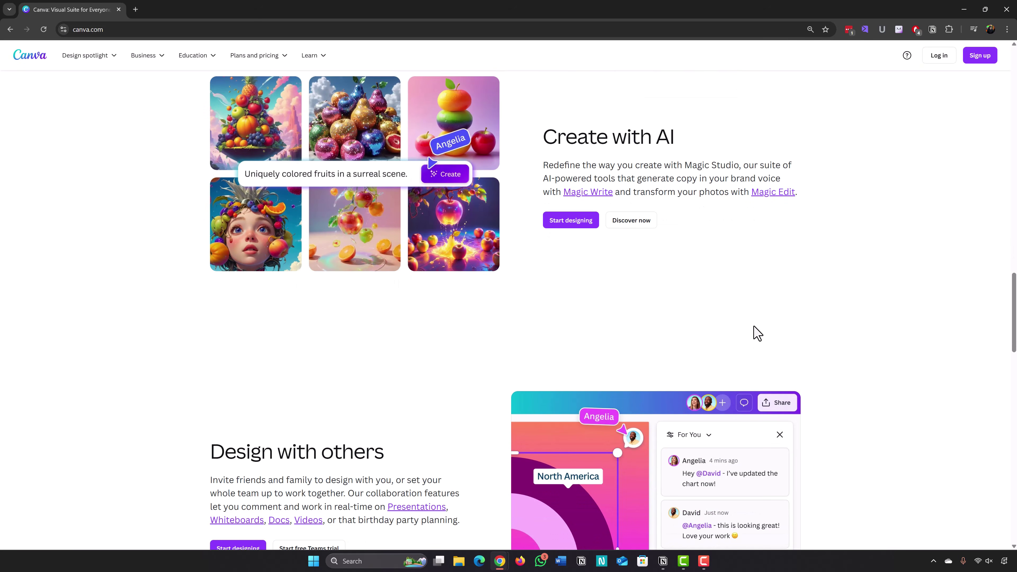
Return to the start of the homepage and log in to Canva with the Google account.
key(Home)
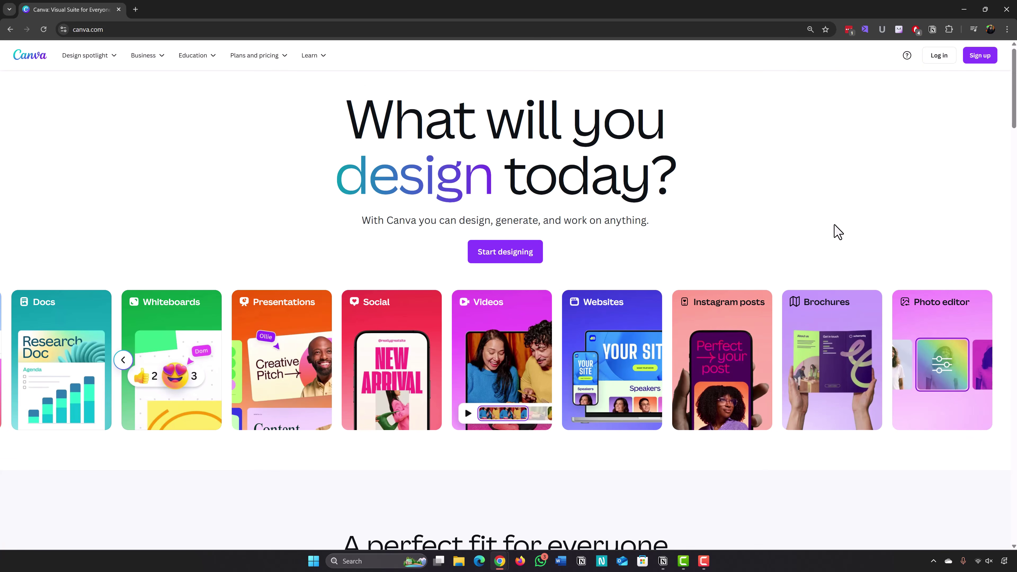
click(938, 58)
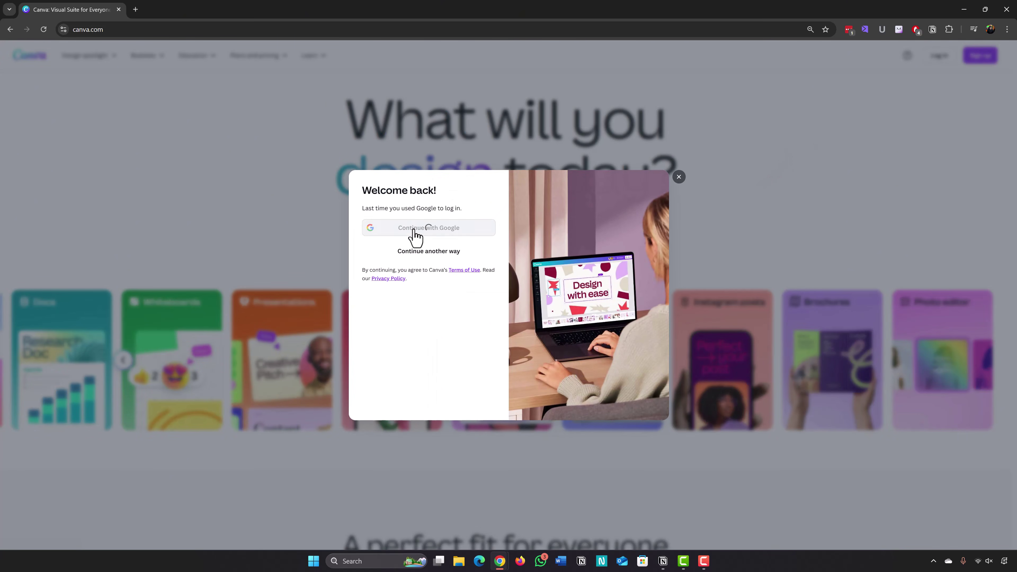
click(408, 228)
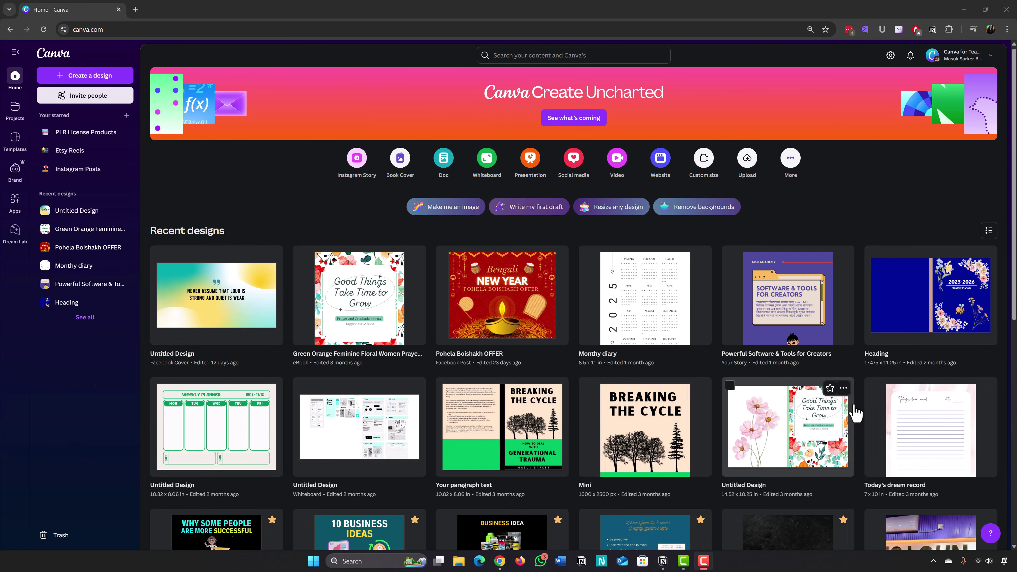
Create a new blank YouTube Thumbnail design from the popular social media formats.
scroll(669, 317, down, 5)
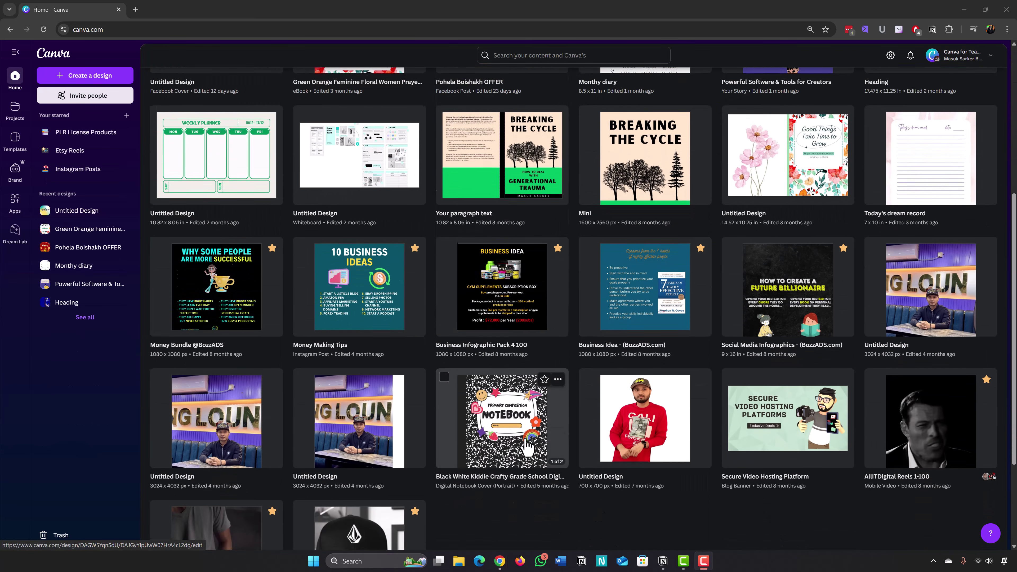
scroll(602, 373, down, 2)
scroll(524, 448, up, 8)
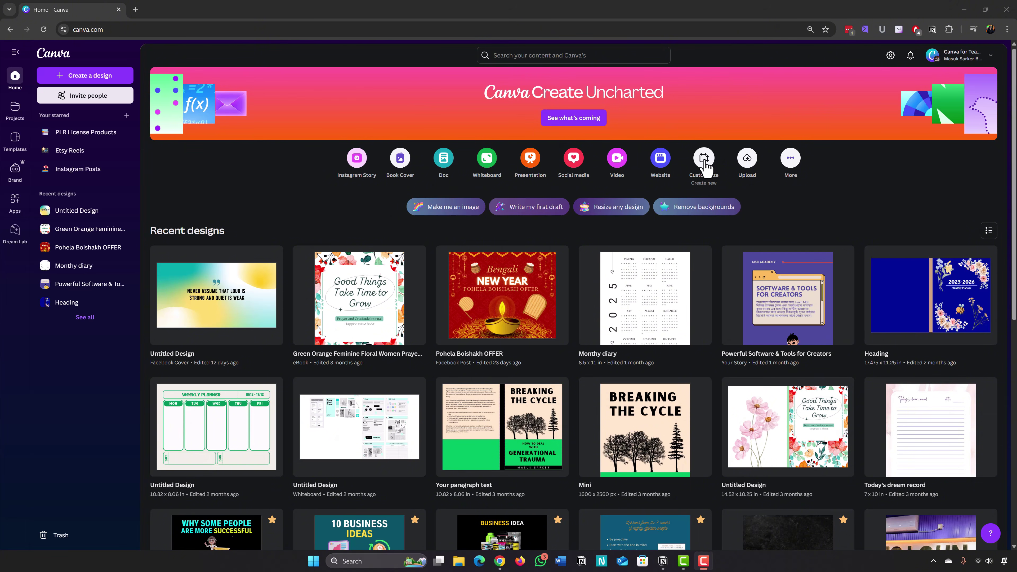
click(790, 168)
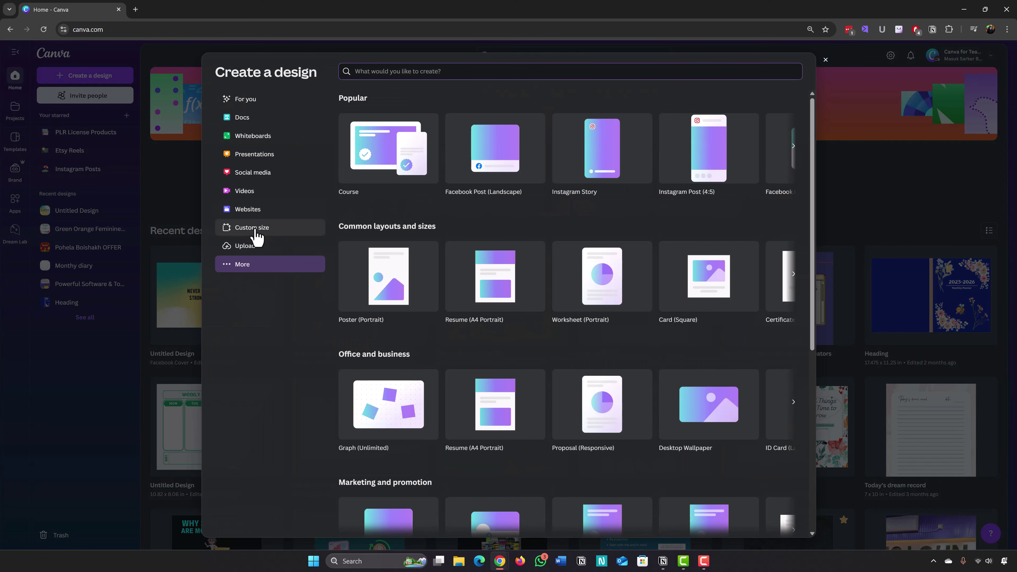
click(253, 172)
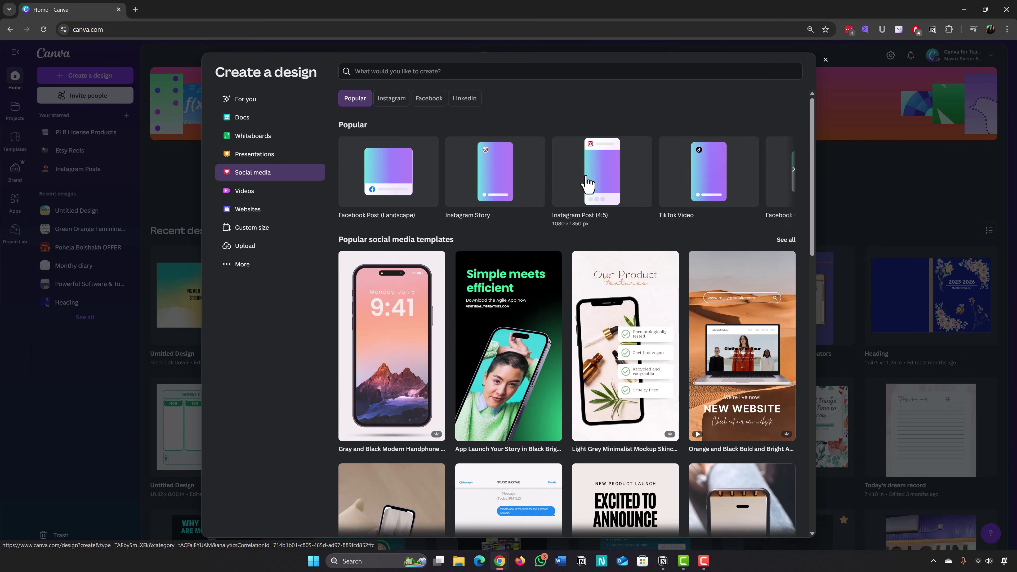
click(793, 173)
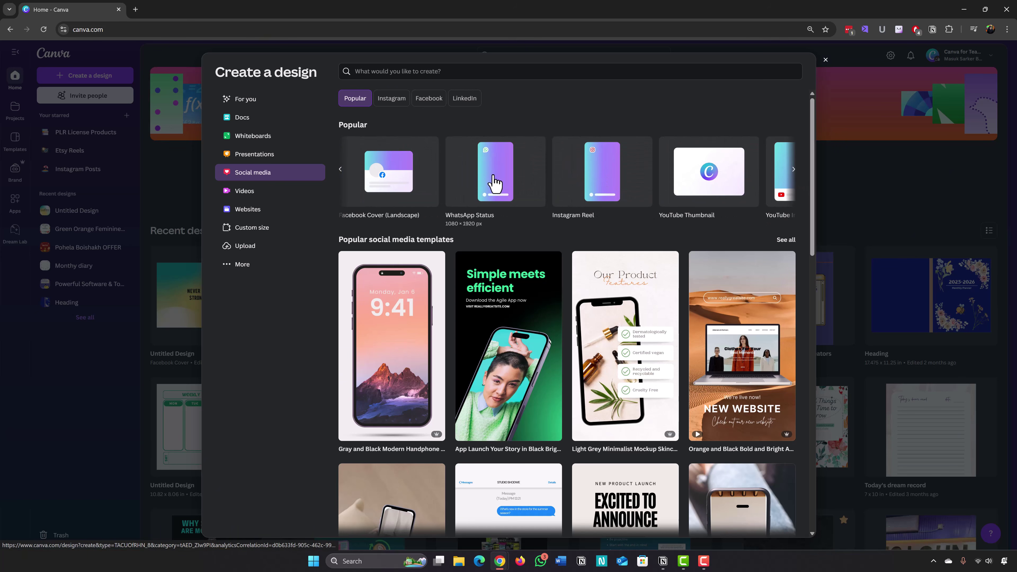
click(715, 195)
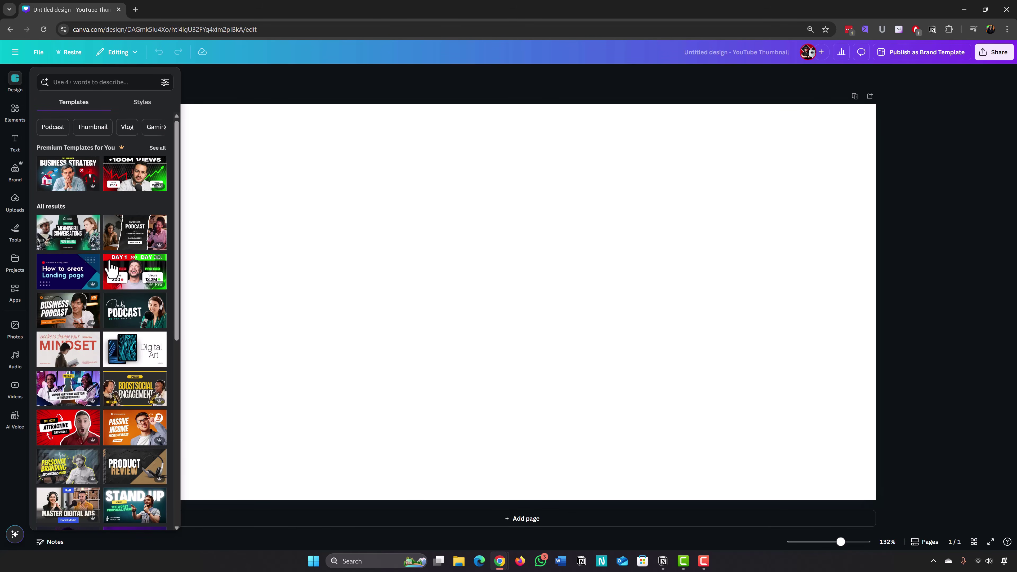
Browse the thumbnail templates and apply the premium "Black and Red Business Strategy YouTube Thumbnail" template to the blank page.
scroll(111, 266, down, 8)
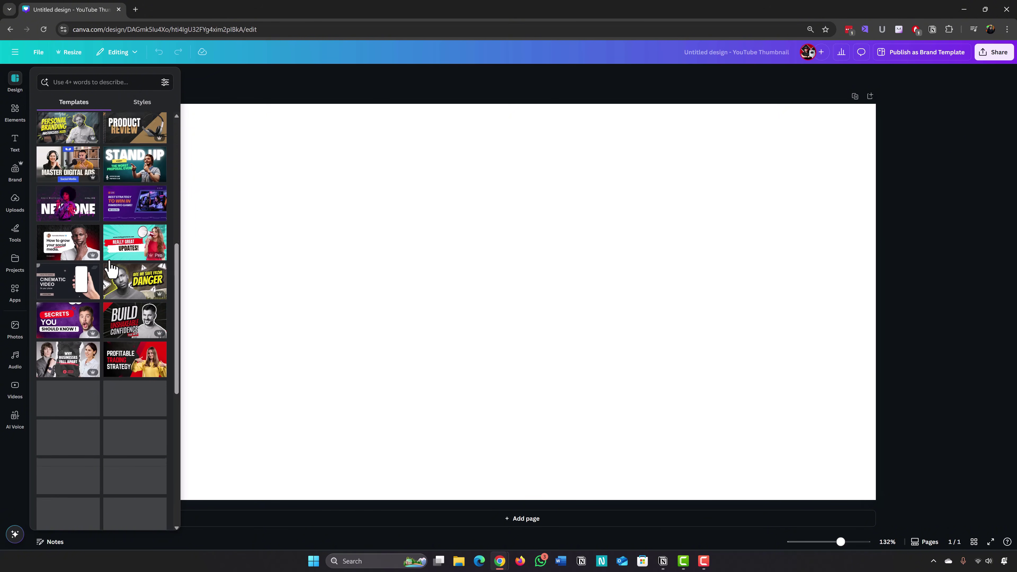
scroll(111, 266, down, 10)
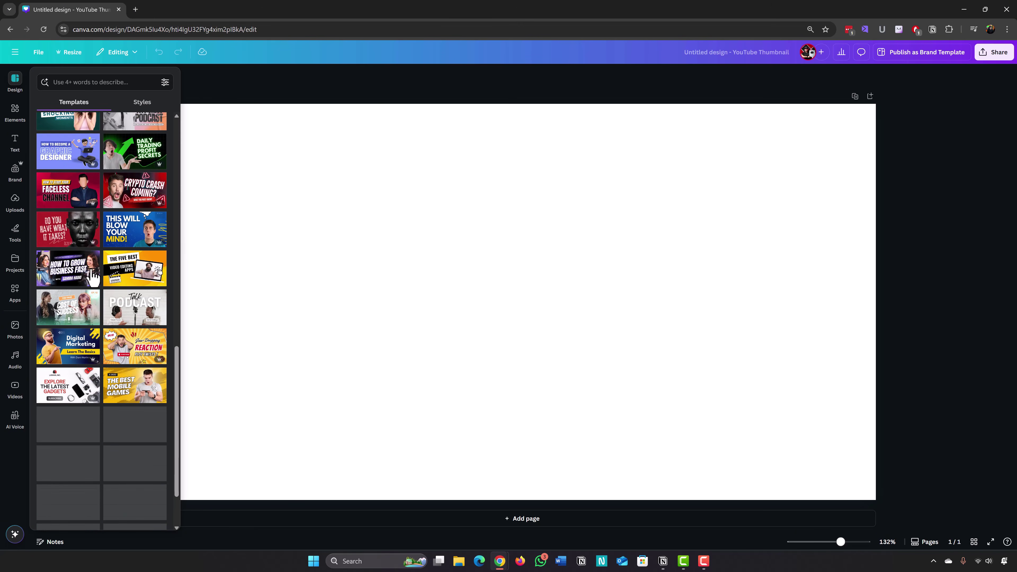
scroll(85, 277, down, 4)
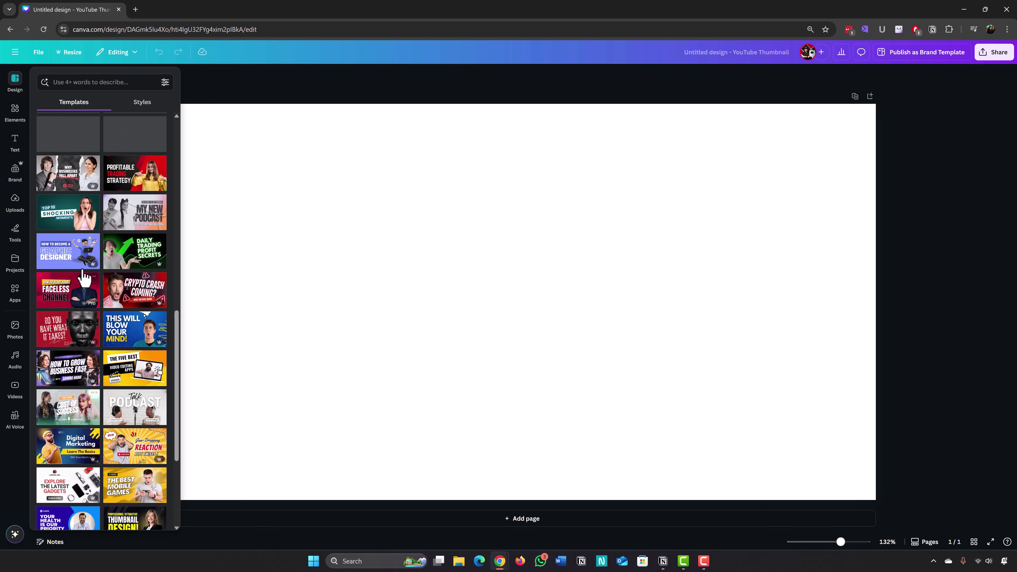
scroll(84, 276, down, 5)
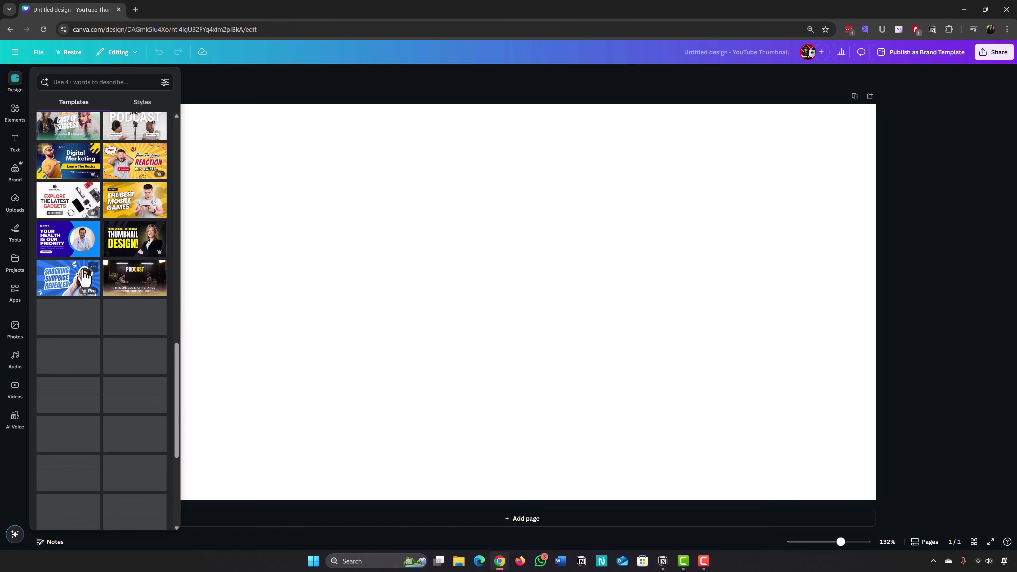
scroll(82, 268, up, 20)
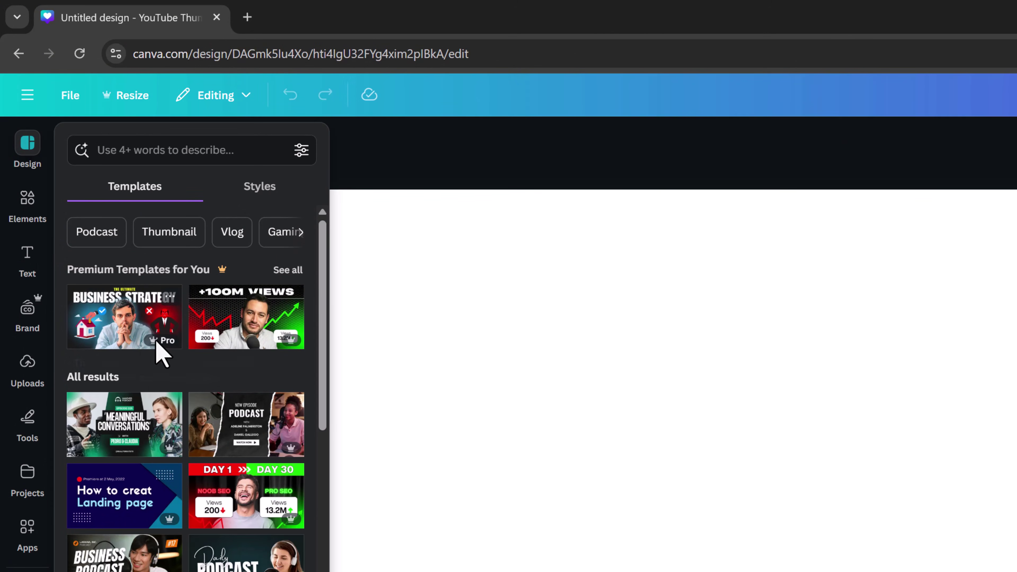
mouse_move(158, 346)
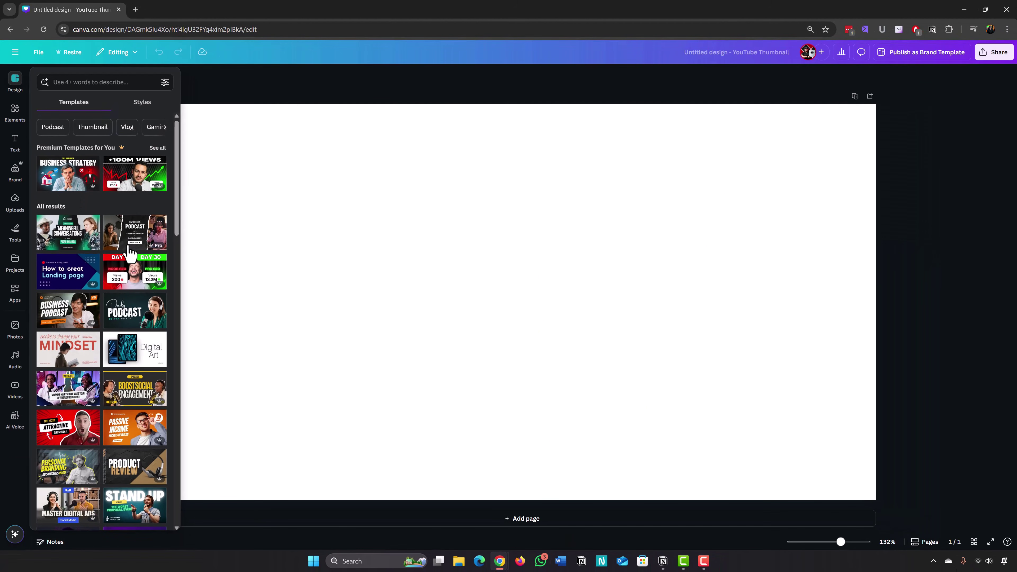
scroll(131, 253, down, 1)
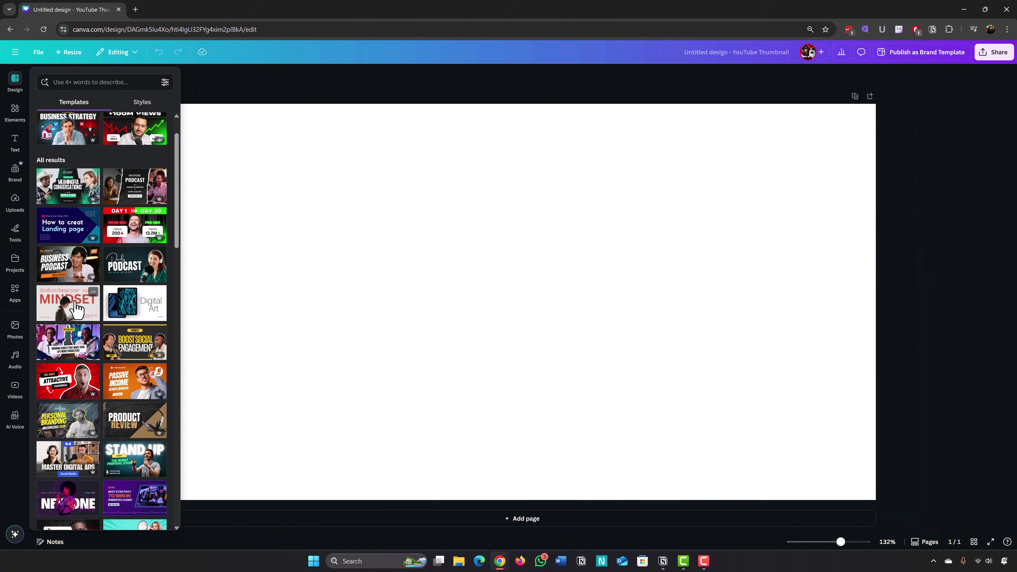
scroll(73, 308, up, 1)
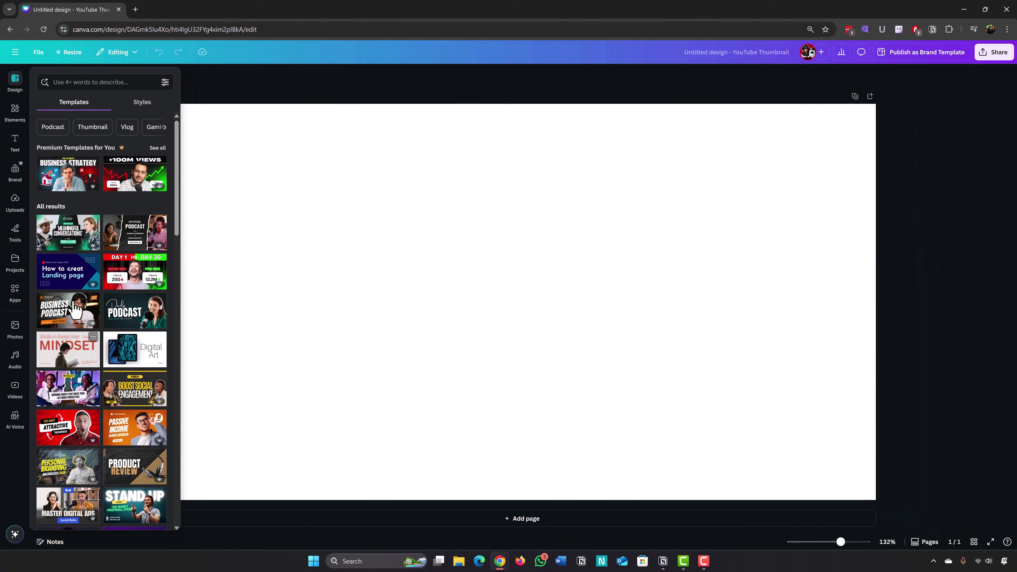
click(64, 183)
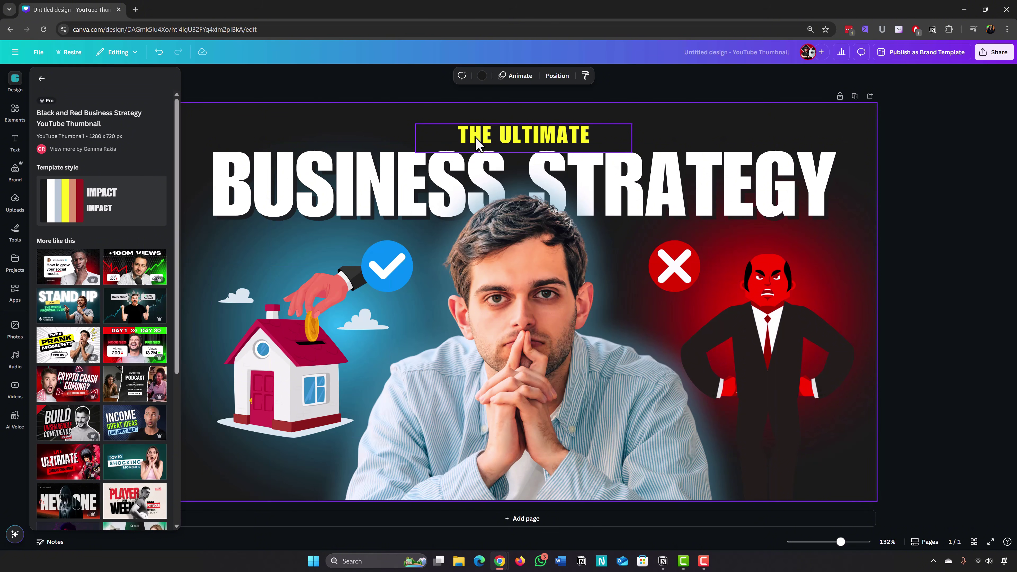
Try adding the letters DSGSW to the end of the "THE ULTIMATE" text and delete them again.
click(493, 141)
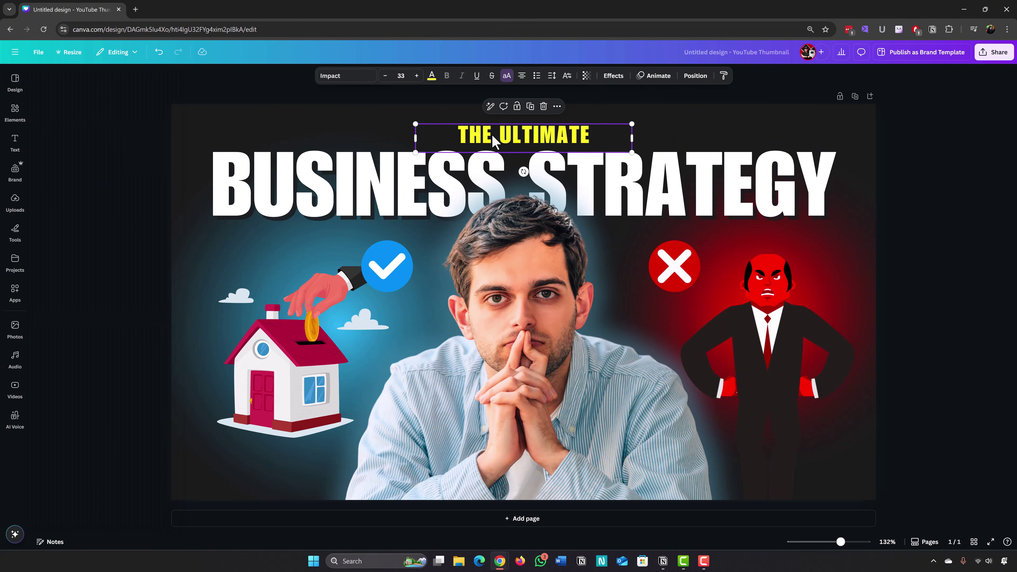
click(491, 138)
click(488, 137)
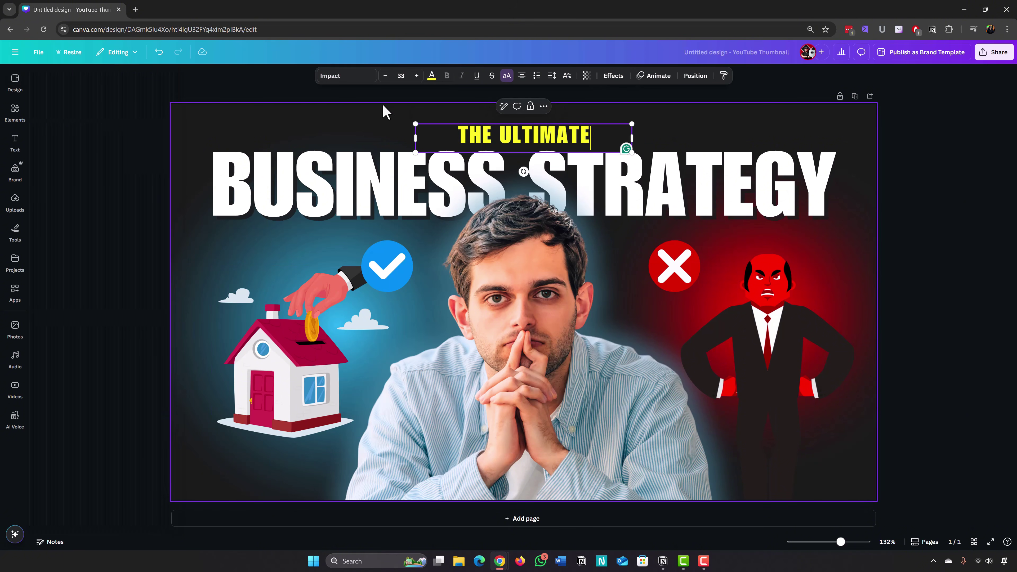
text(DSGSW)
key(BackSpace)
key(BackSpace)
key(BackSpace)
key(BackSpace)
key(BackSpace)
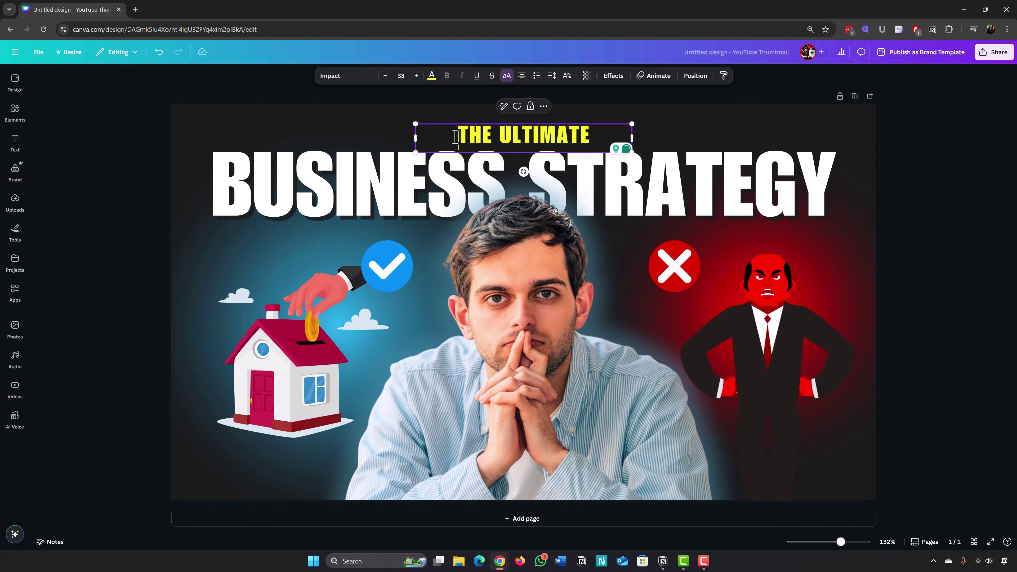
Try the document's red as the color of the "THE ULTIMATE" text and change it to the MSB Digital palette's yellow.
drag(454, 139, 588, 138)
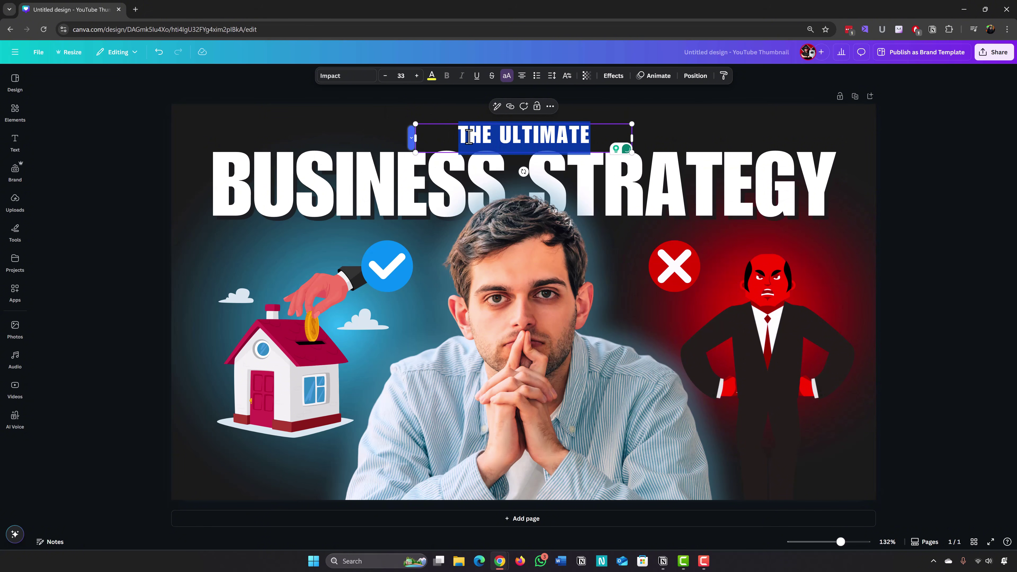
click(468, 136)
drag(458, 136, 588, 136)
click(432, 76)
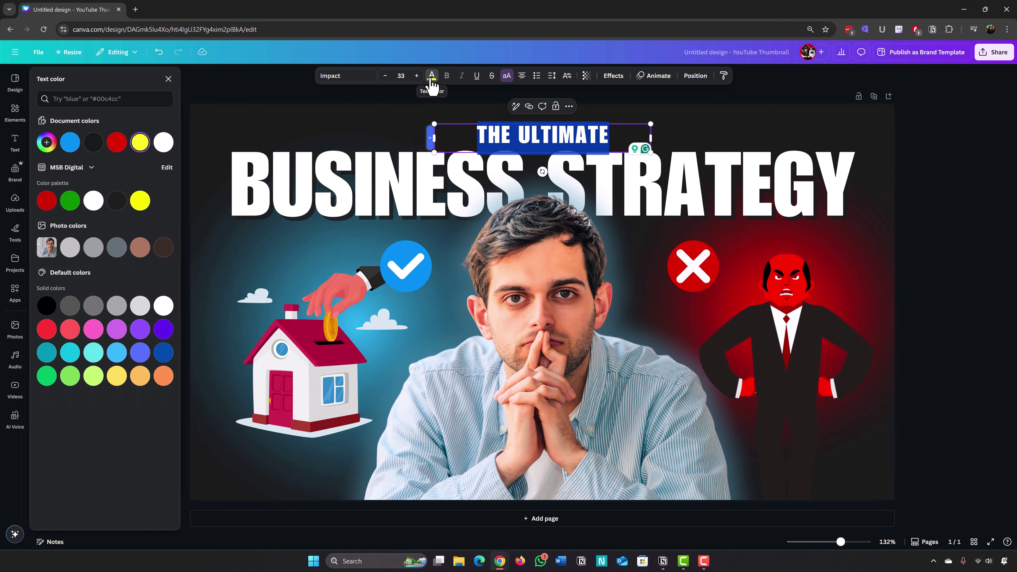
click(116, 142)
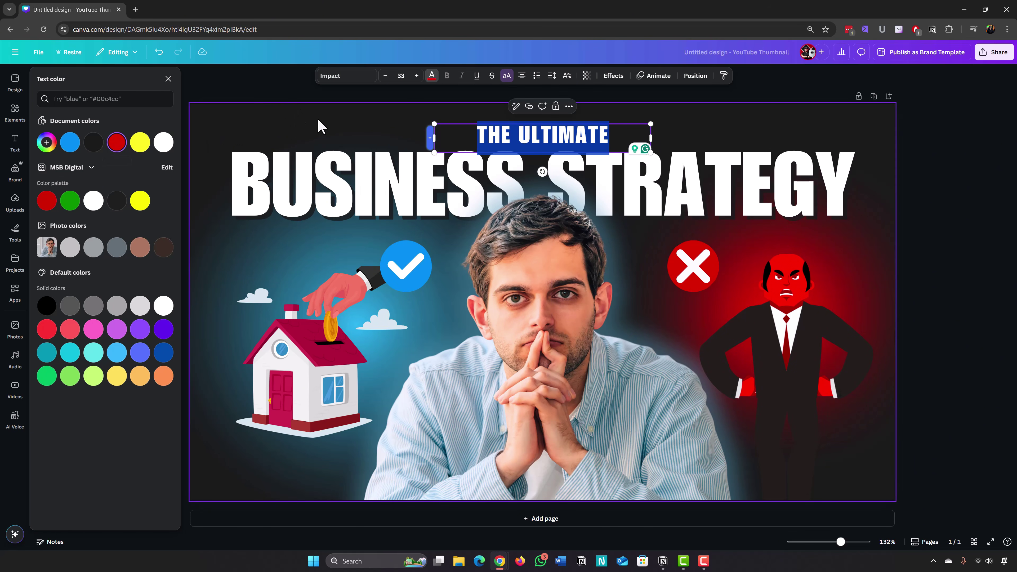
key(Escape)
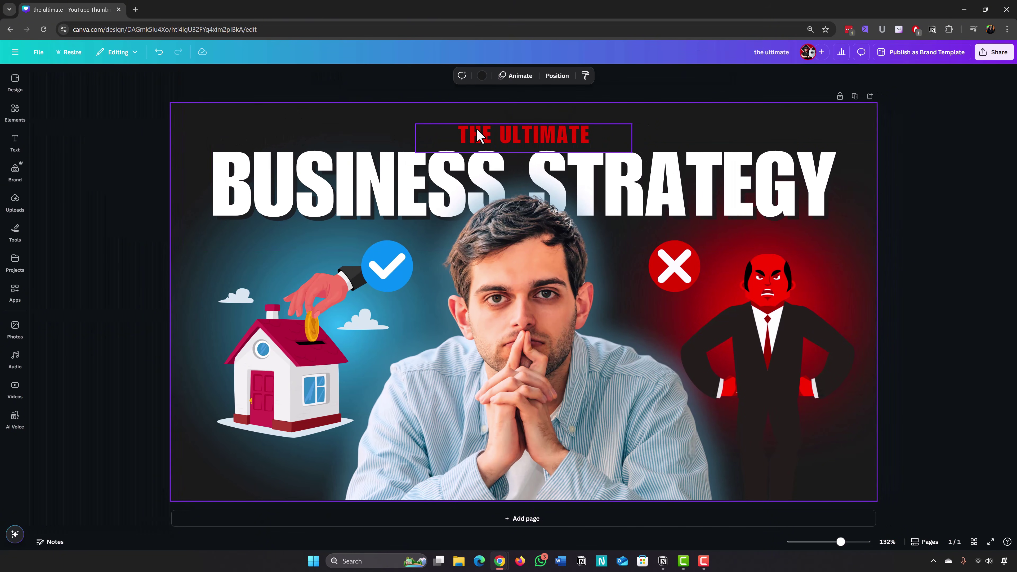
click(432, 75)
click(140, 201)
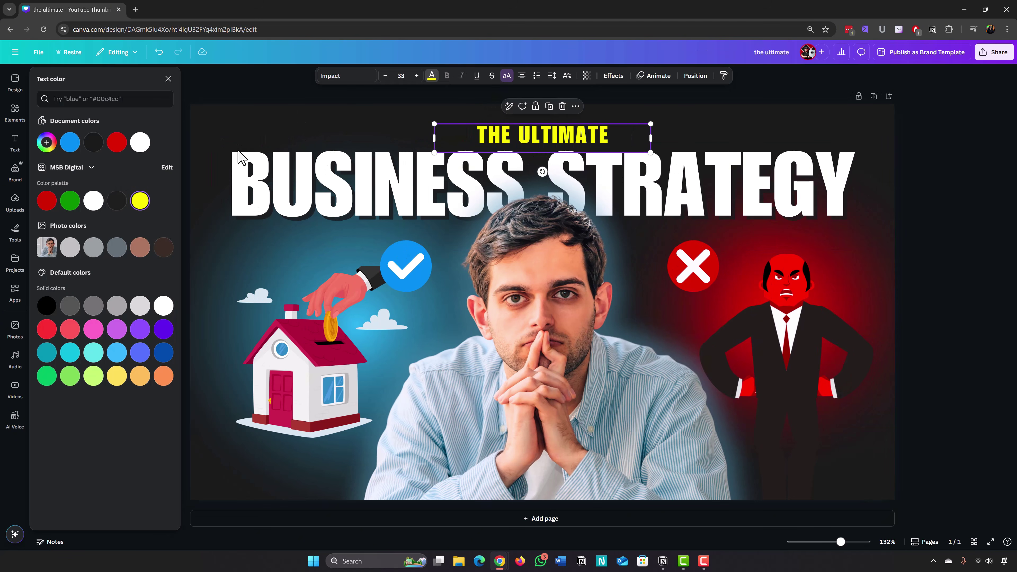
Set the "THE ULTIMATE" text's font size to 35 and move it slightly upward, keeping it horizontally centered.
click(416, 76)
click(416, 76)
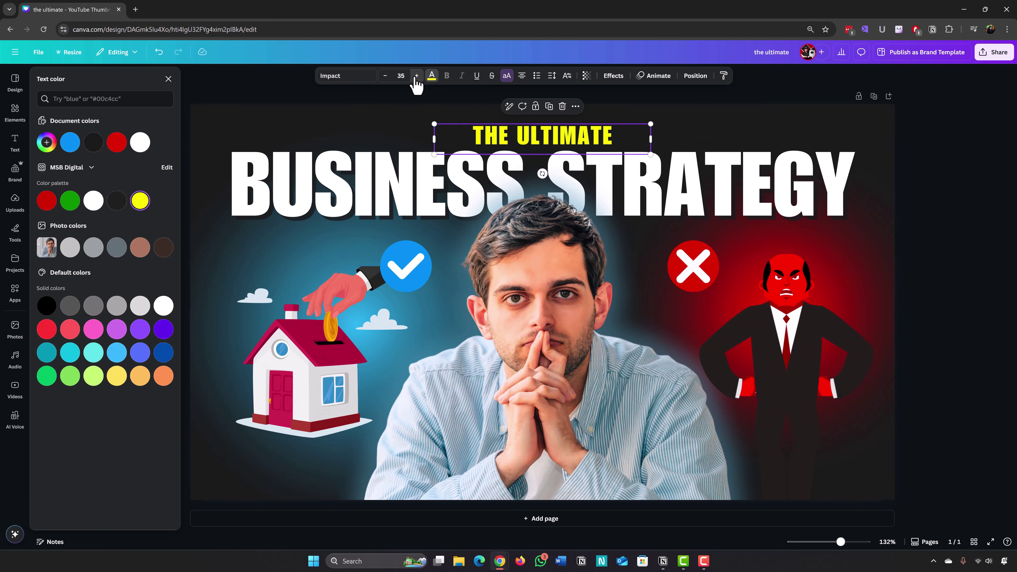
mouse_move(505, 138)
mouse_down()
mouse_move(497, 134)
mouse_move(571, 308)
mouse_move(514, 184)
mouse_move(516, 152)
mouse_move(479, 128)
mouse_move(496, 129)
mouse_up()
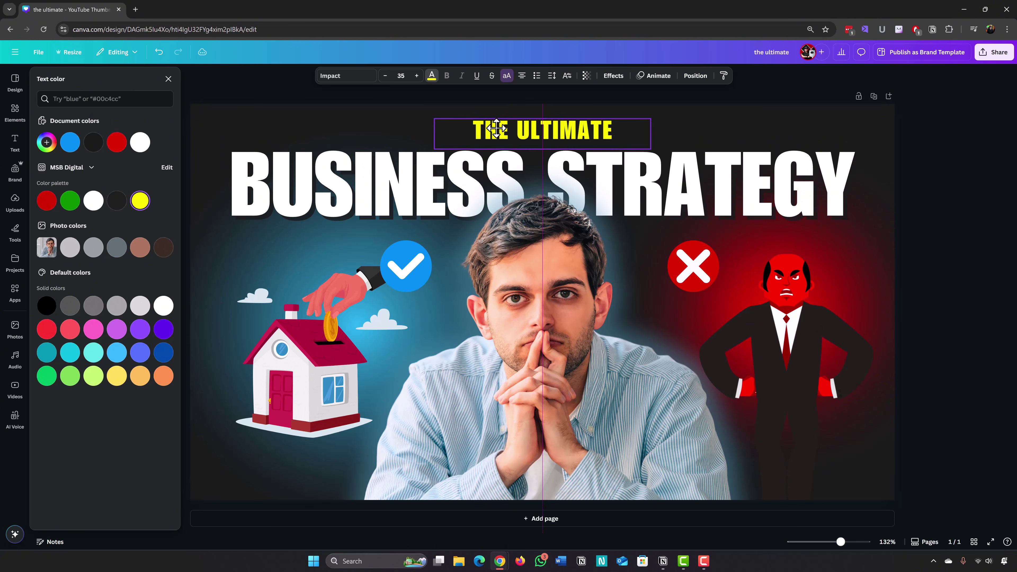
Try an underline and the Shadow and Lift effects on "THE ULTIMATE", returning the text to no underline and no effect.
click(477, 76)
click(476, 77)
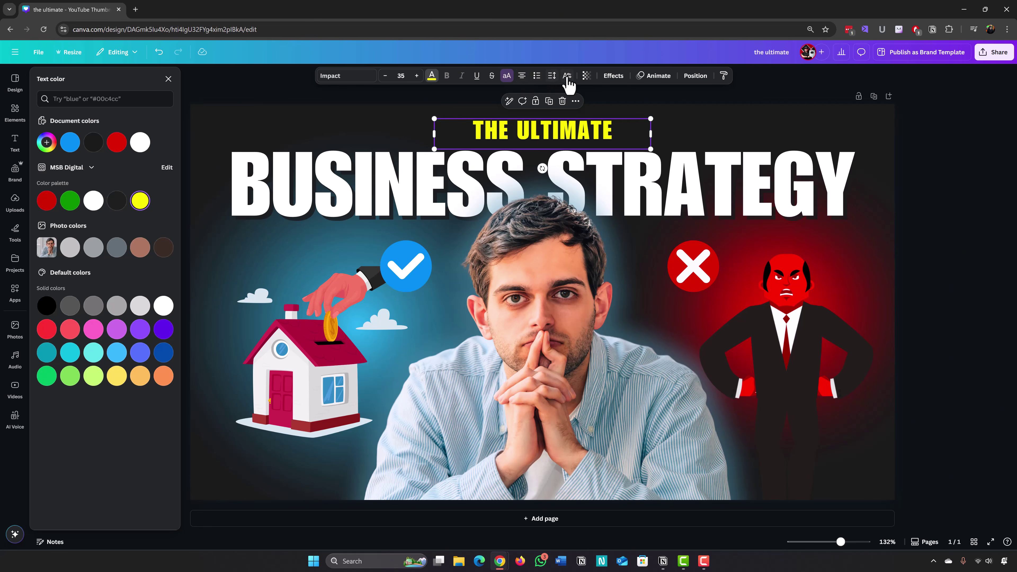
click(612, 76)
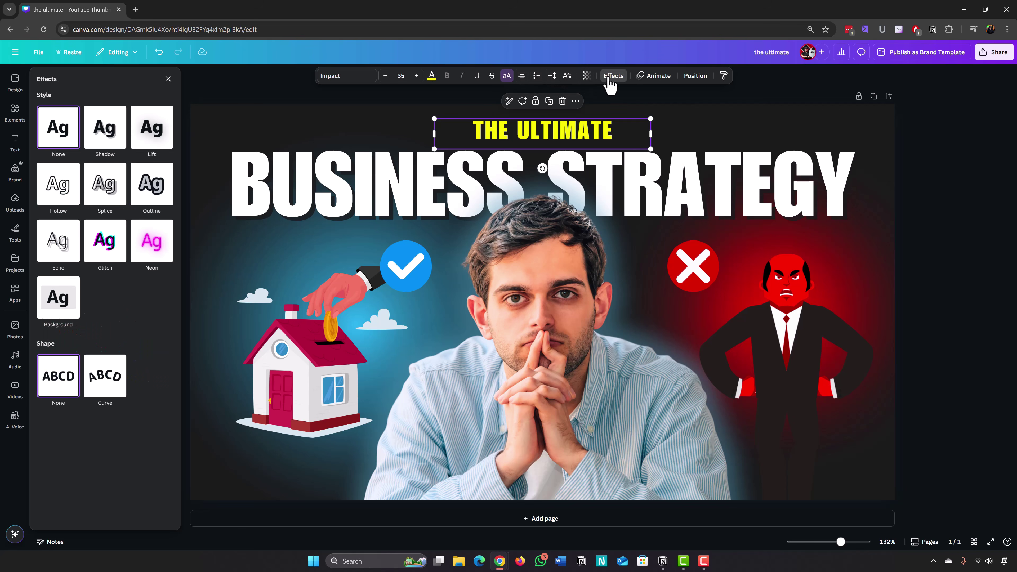
click(111, 136)
click(161, 134)
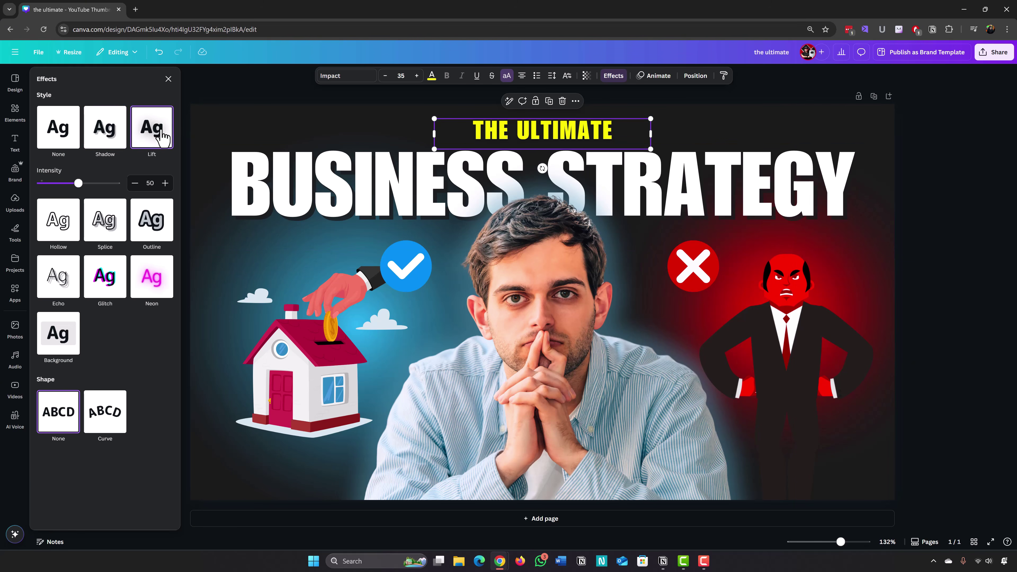
click(73, 133)
Replace the "BUSINESS STRATEGY" headline text with "BUSINESS GUIDELINE".
double_click(236, 188)
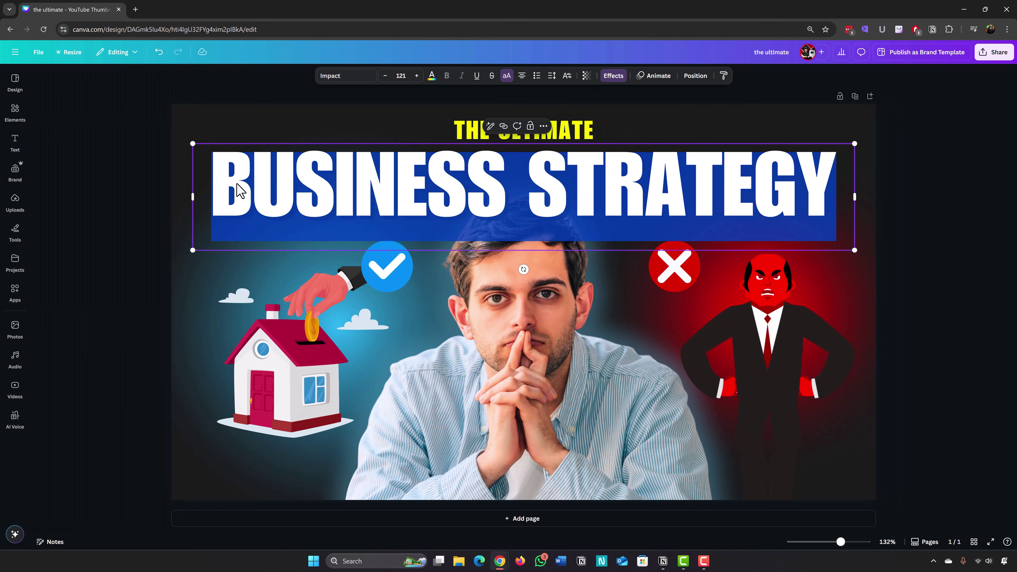
drag(217, 187, 817, 171)
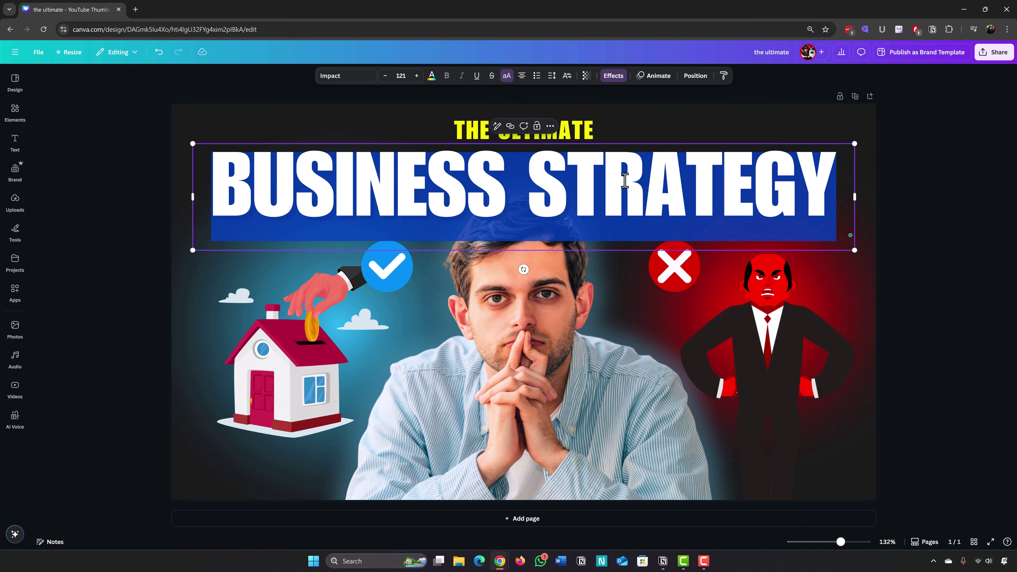
text(BUSINESS GUIDELINE)
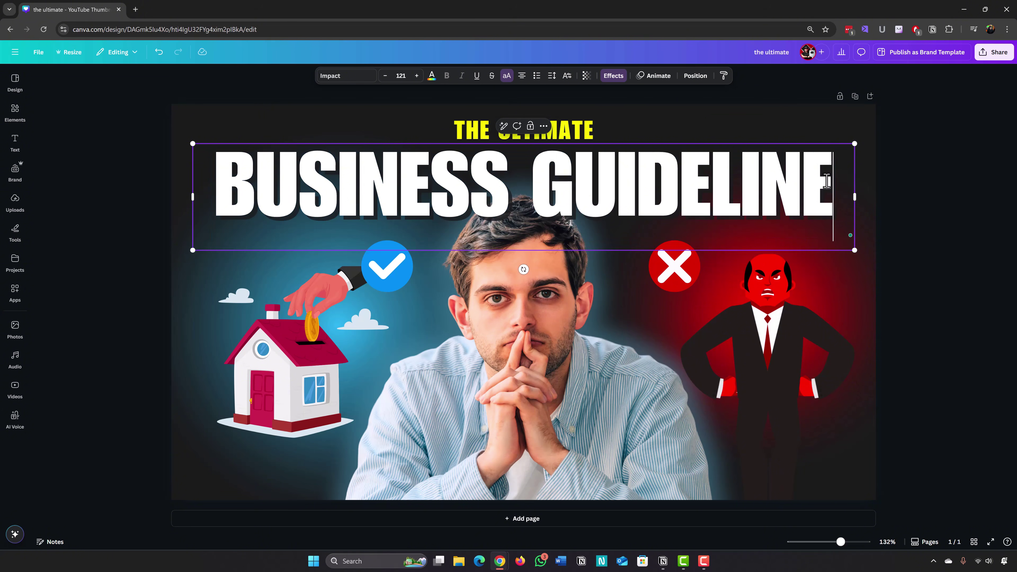
click(302, 233)
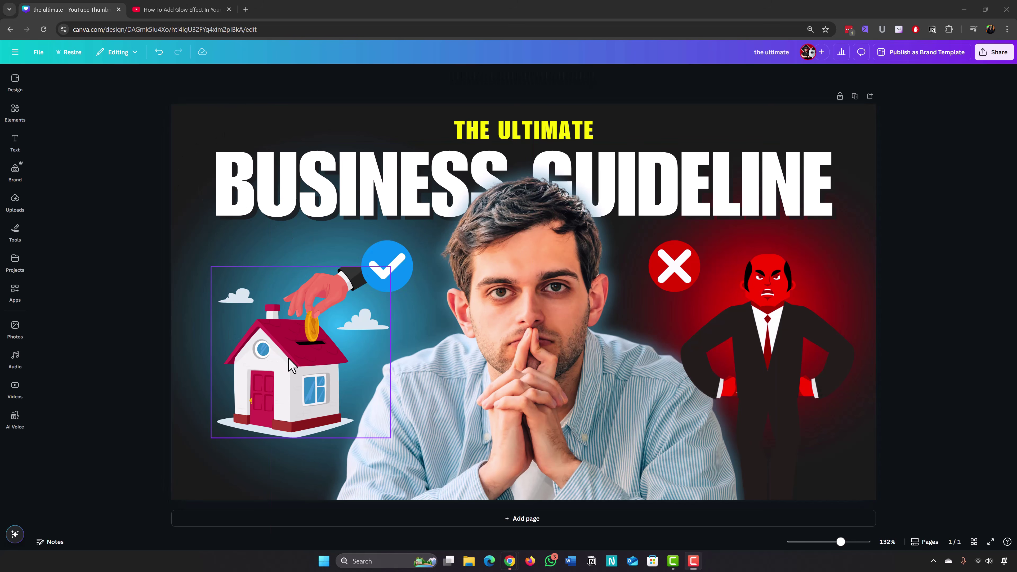
Shift the blue checkmark badge slightly to the right and delete the red cross badge beside the red-faced businessman.
click(292, 365)
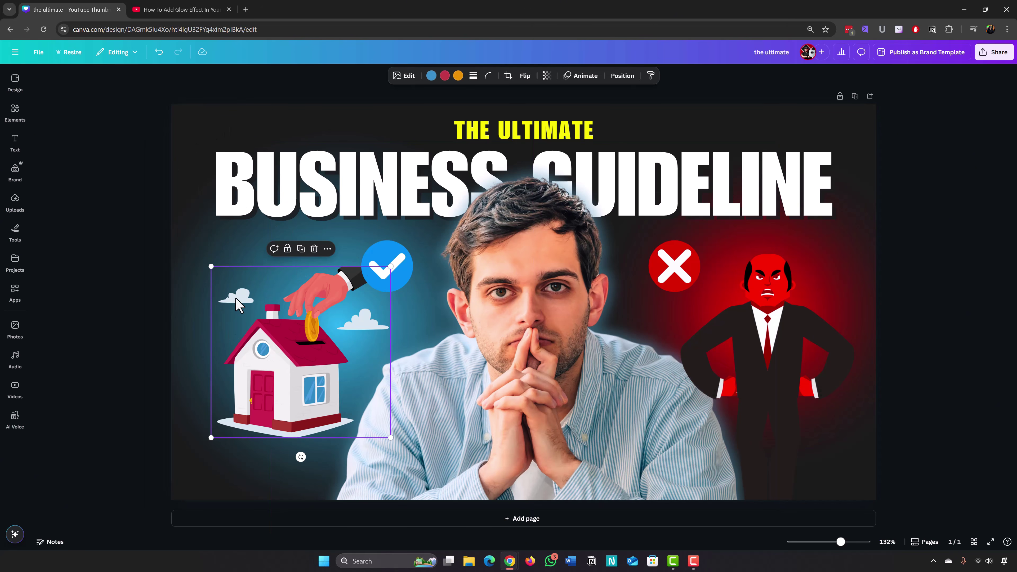
click(319, 285)
click(674, 282)
click(752, 294)
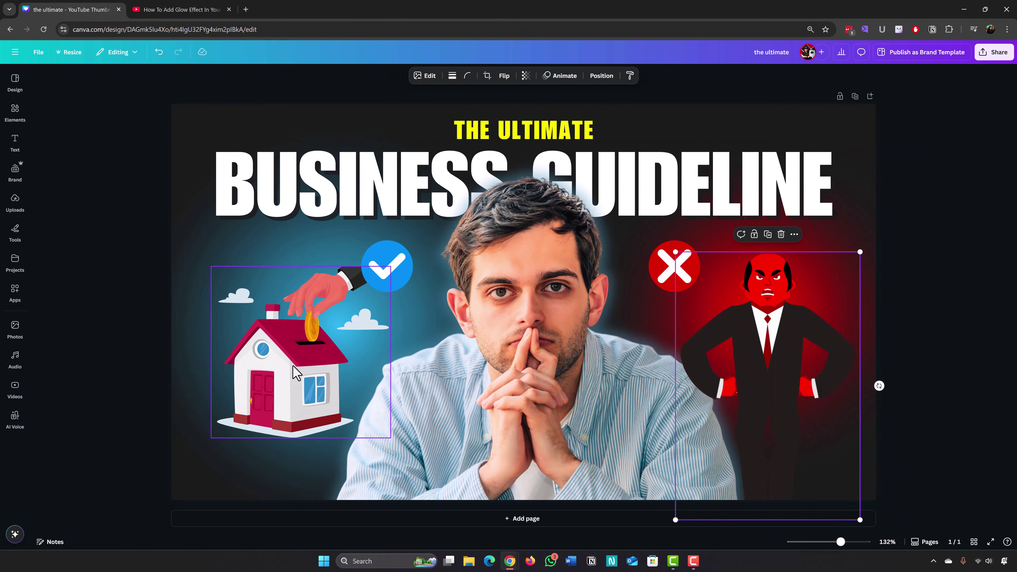
drag(380, 274, 383, 274)
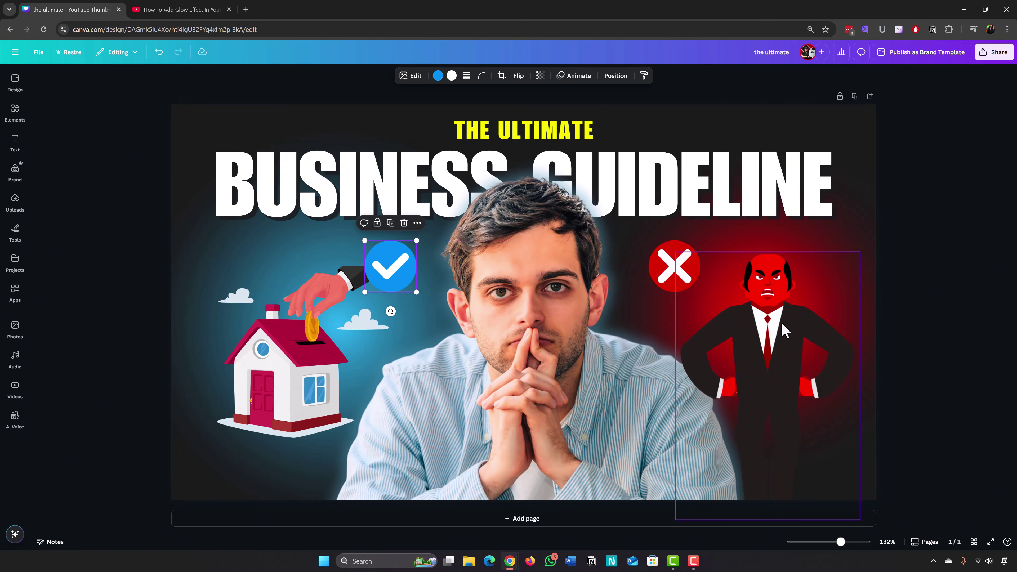
click(786, 329)
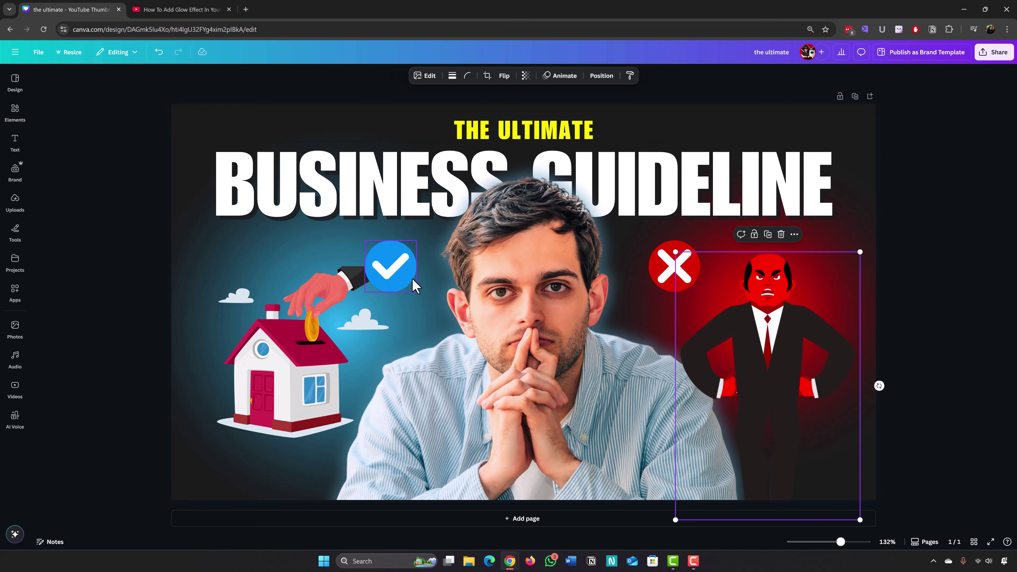
click(676, 276)
click(688, 223)
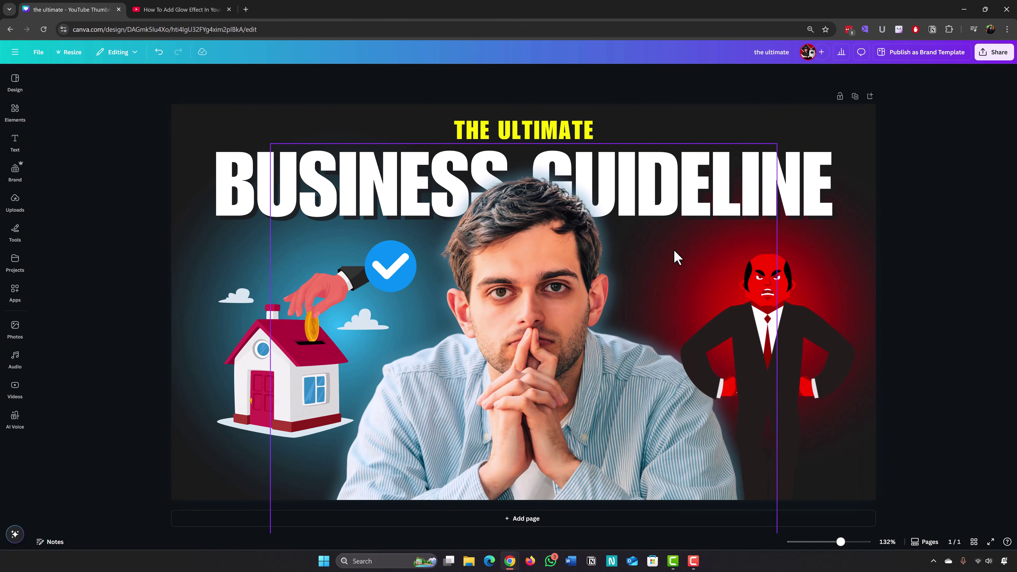
Browse the element library's graphics, stickers, photos and videos, and look at the AI image generator for custom images.
click(15, 111)
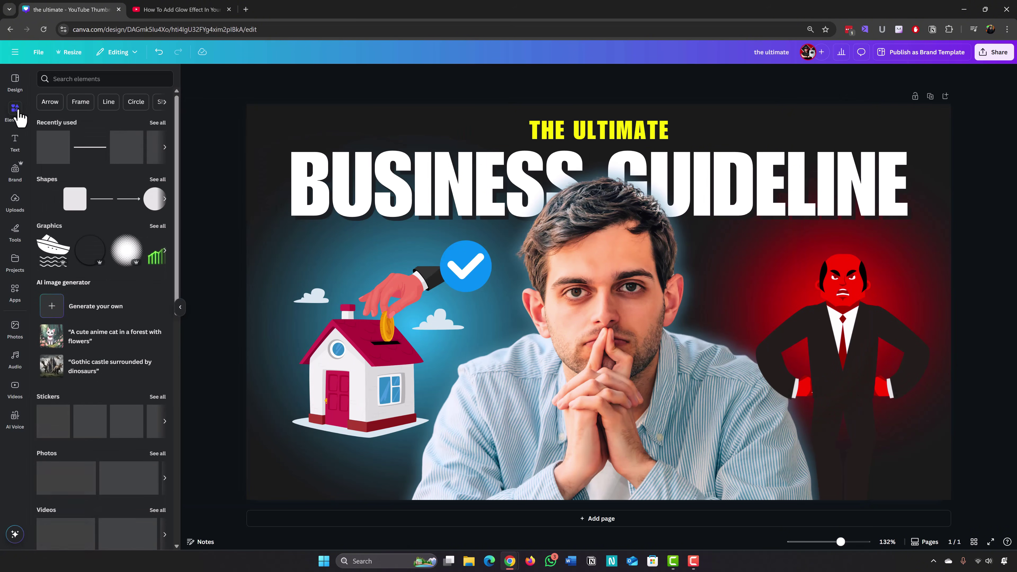
scroll(104, 315, down, 9)
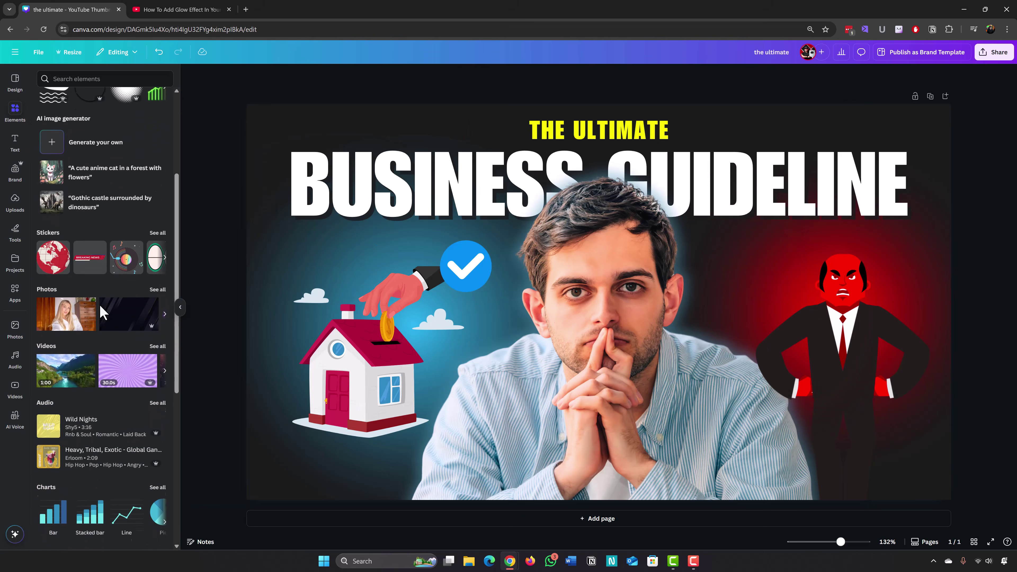
scroll(102, 312, up, 9)
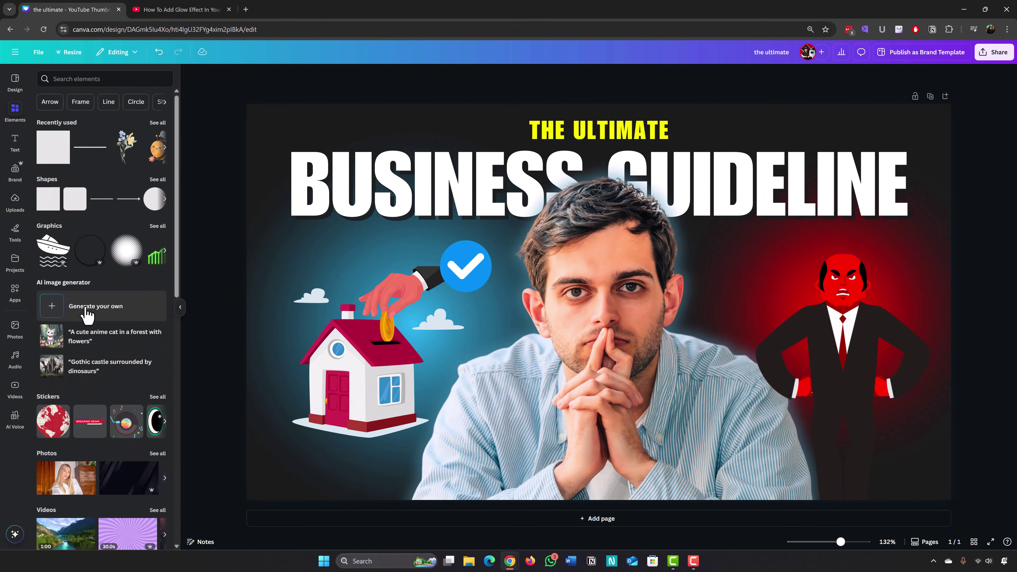
scroll(84, 248, down, 2)
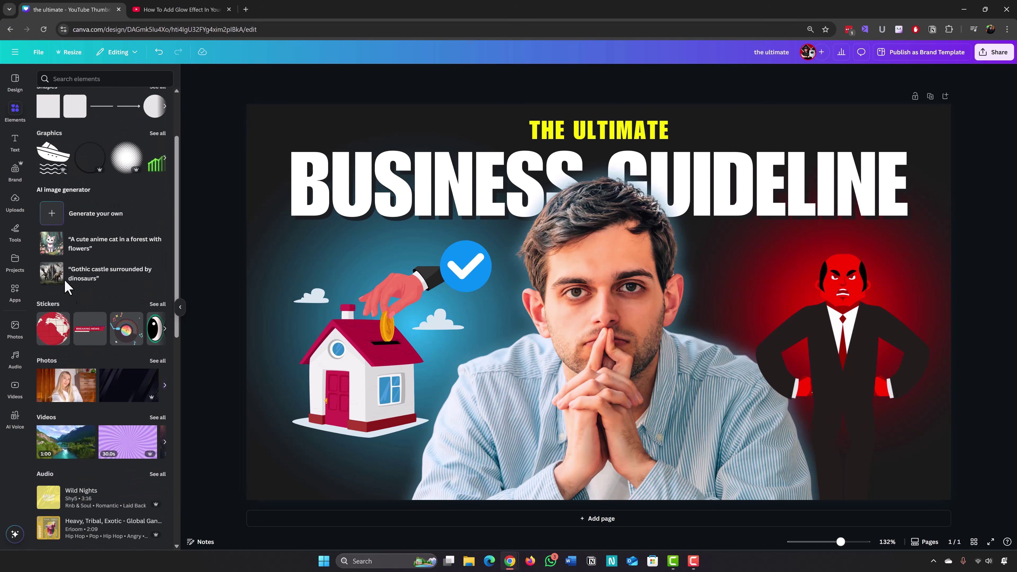
click(86, 217)
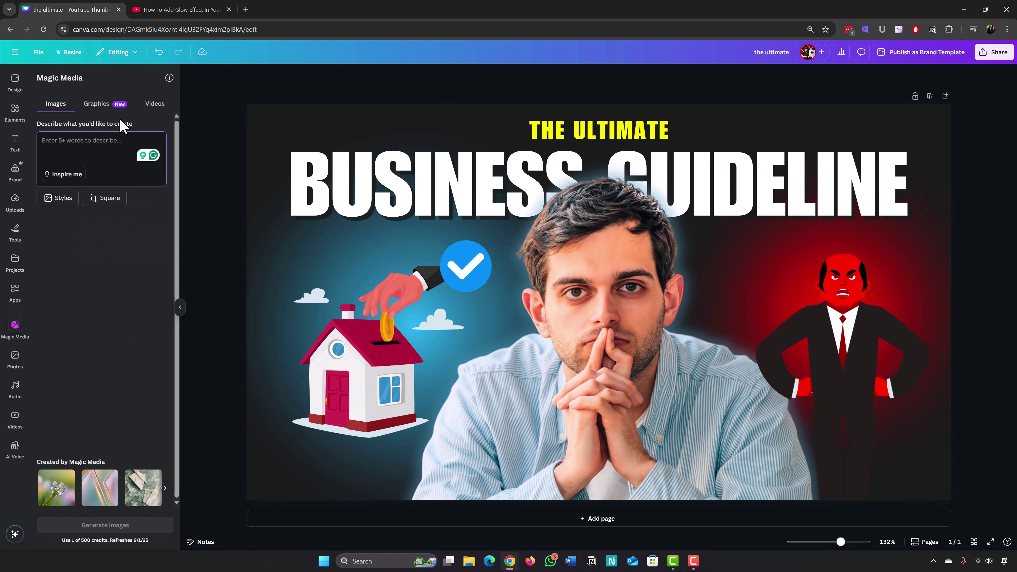
click(13, 114)
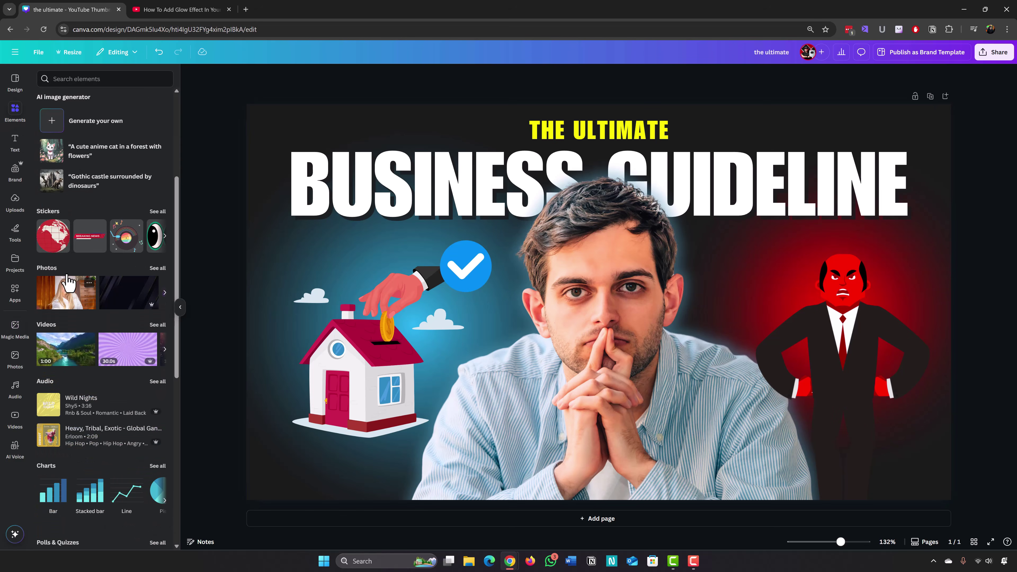
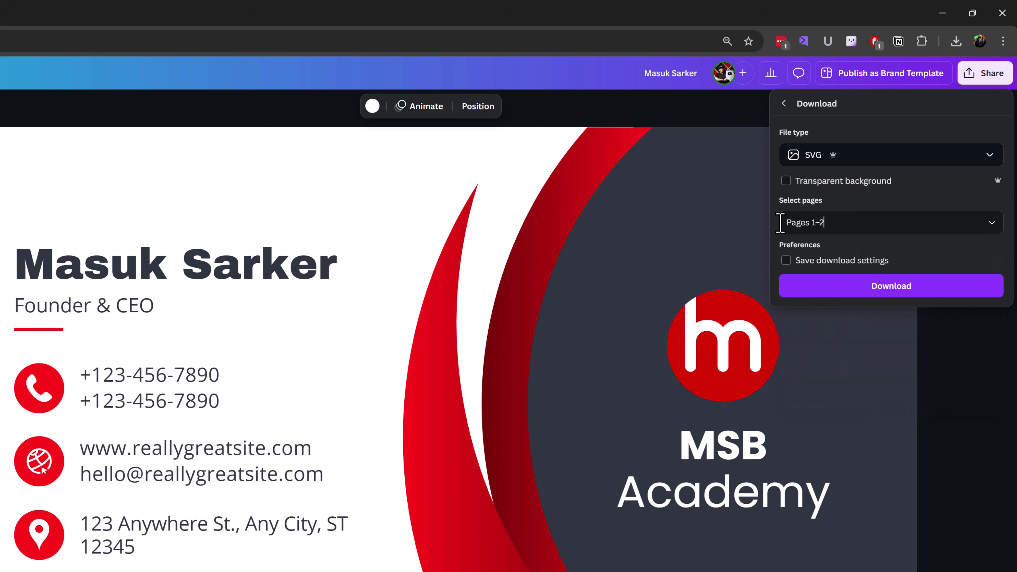
Download pages 1–2 of the business card as SVG and extract the downloaded zip archive in the Downloads folder.
click(873, 293)
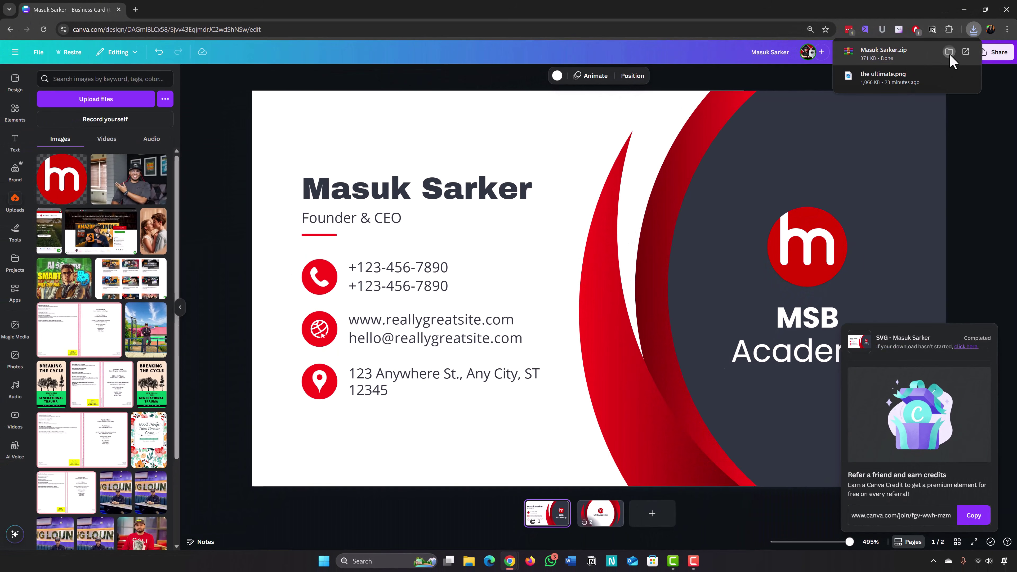
click(949, 53)
right_click(162, 104)
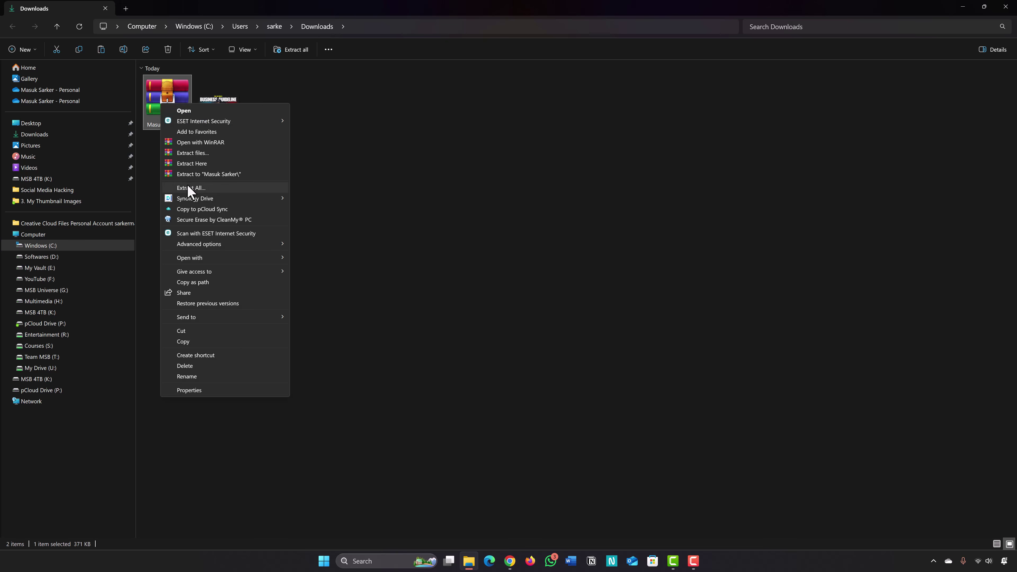
click(189, 164)
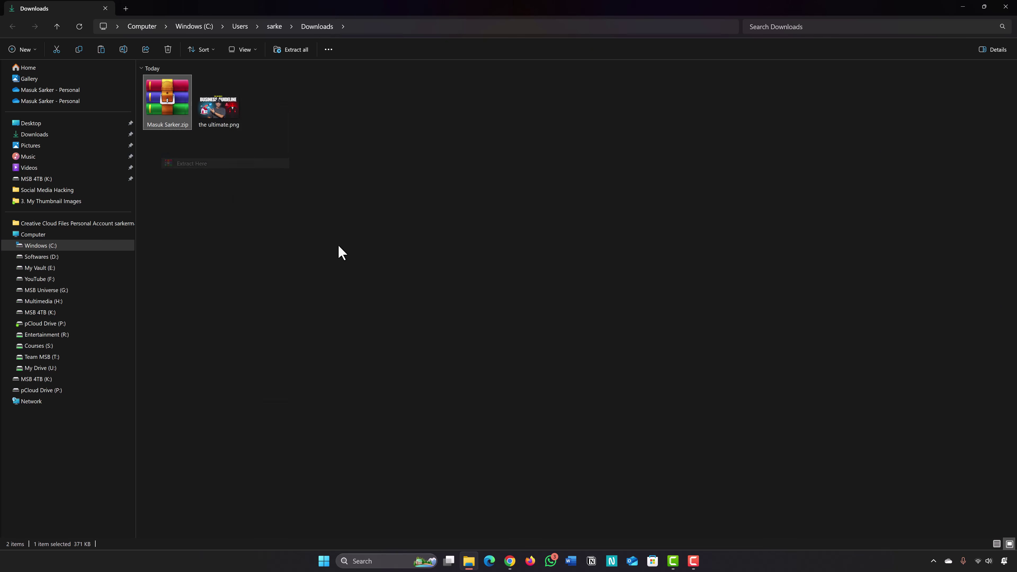
Select the extracted files 1.svg and 2.svg to inspect them, and switch back to the business card design in Canva.
click(264, 233)
drag(374, 200, 268, 107)
click(357, 224)
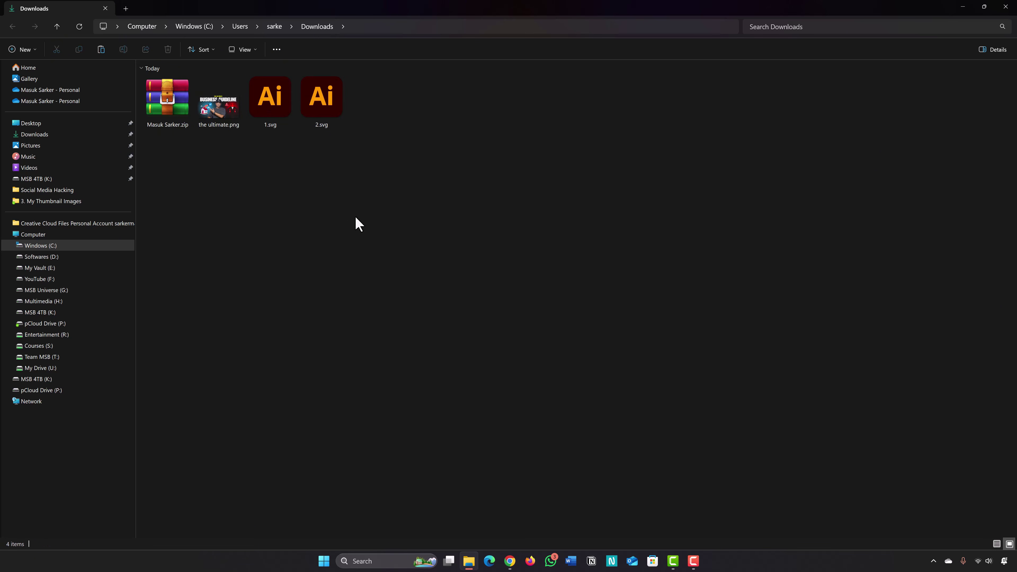
click(283, 119)
click(359, 179)
drag(423, 215, 261, 83)
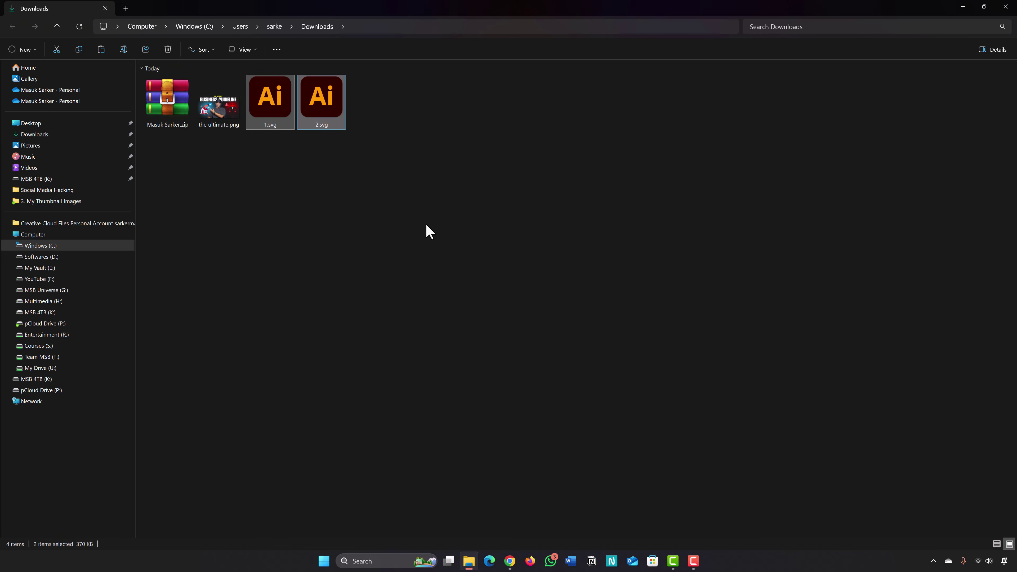
mouse_move(508, 563)
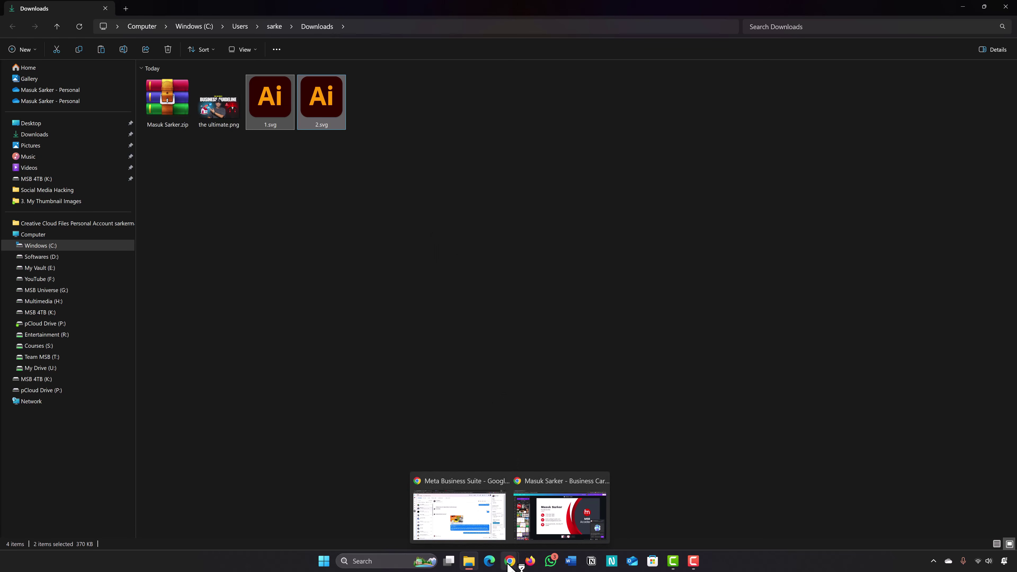
click(521, 520)
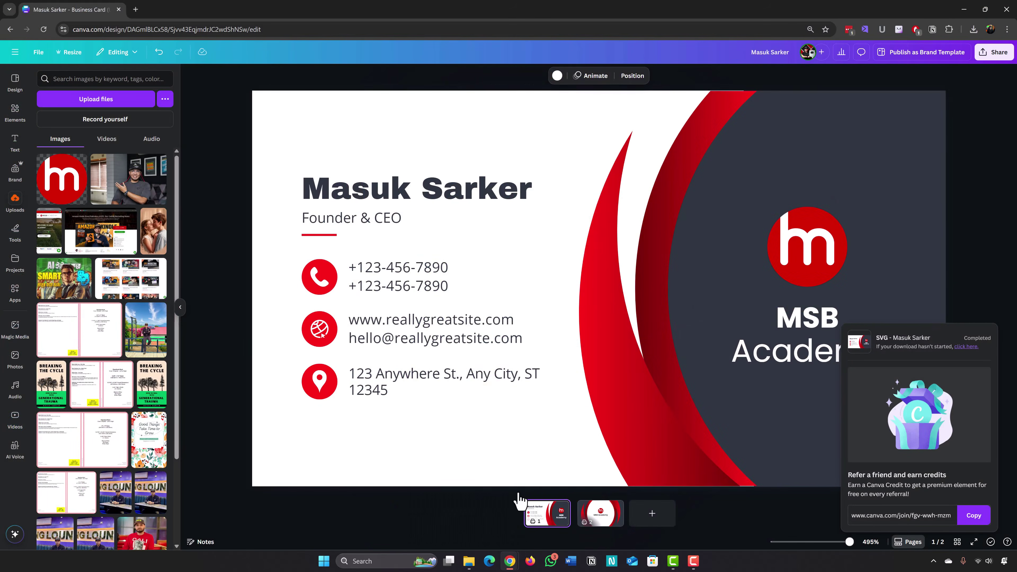
click(995, 257)
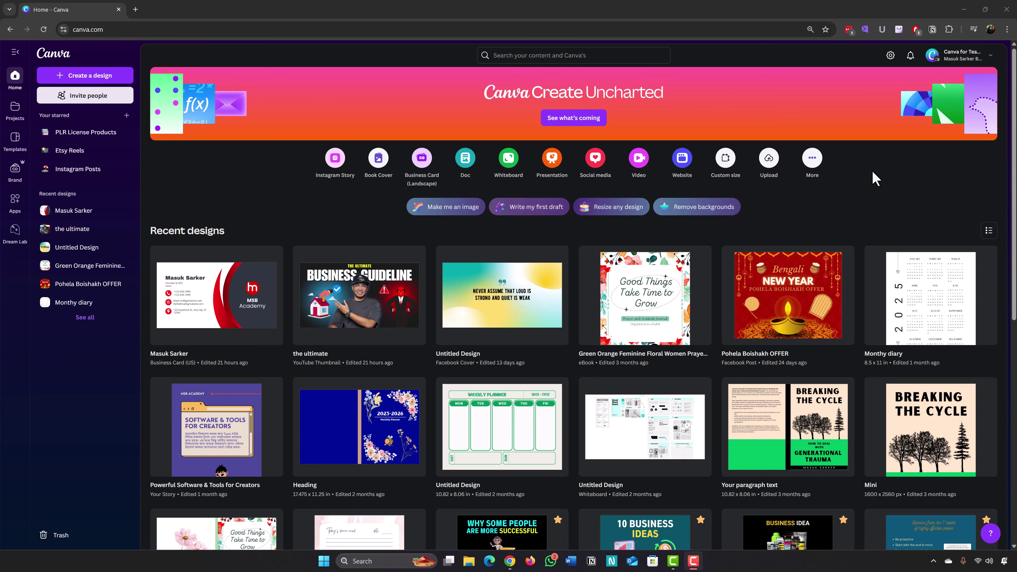
Search Google in a new browser tab for "facebook cover photo size" and read the recommended desktop pixel dimensions.
click(135, 9)
text(facebook cover)
key(Down)
key(Down)
key(Return)
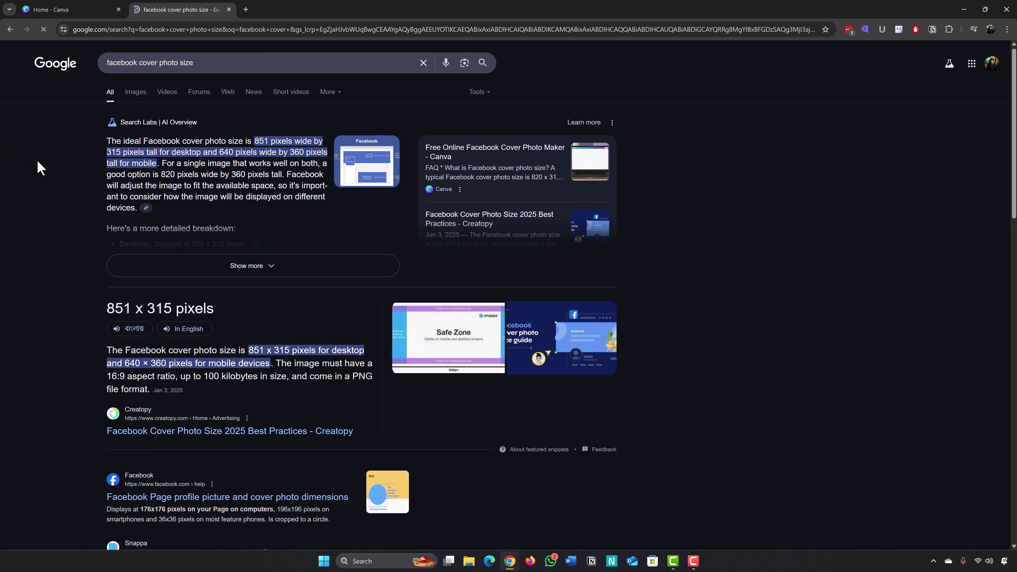
scroll(33, 175, down, 3)
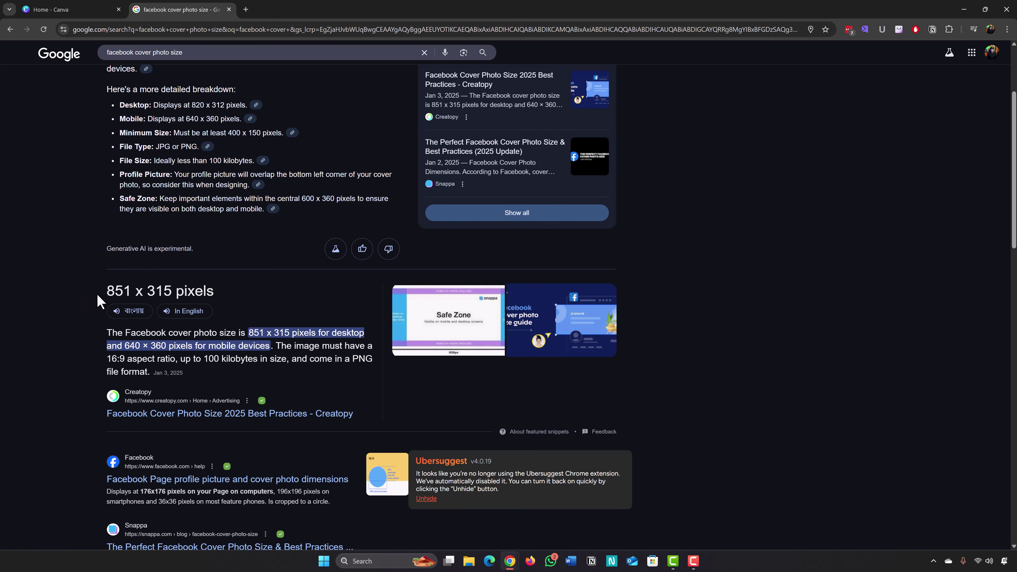
drag(107, 291, 216, 299)
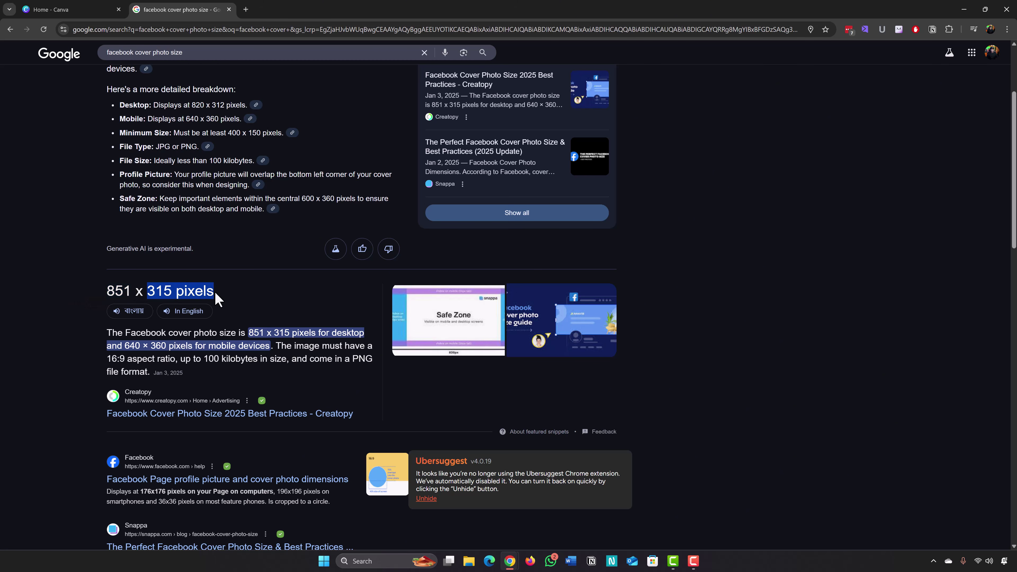
click(198, 291)
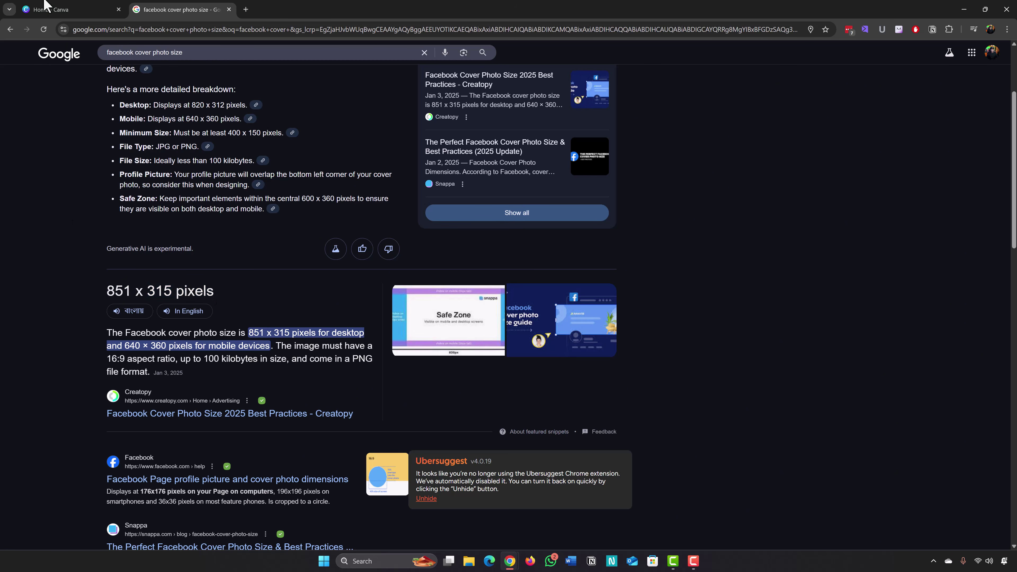
Return to Canva, start a custom-size design with width 851 px and create the suggested Facebook Cover (Landscape) 851 × 315 px design.
click(46, 8)
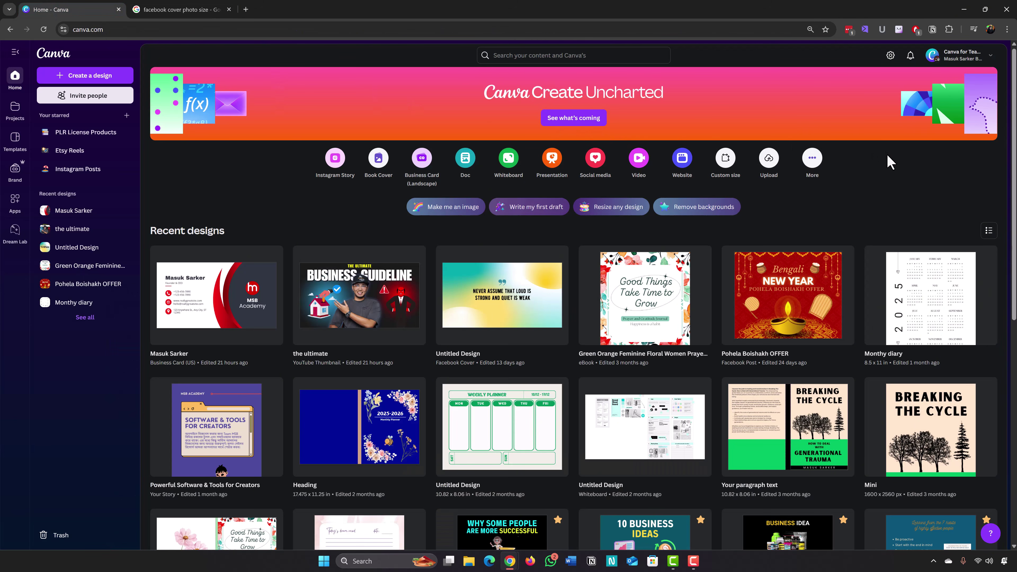
click(726, 160)
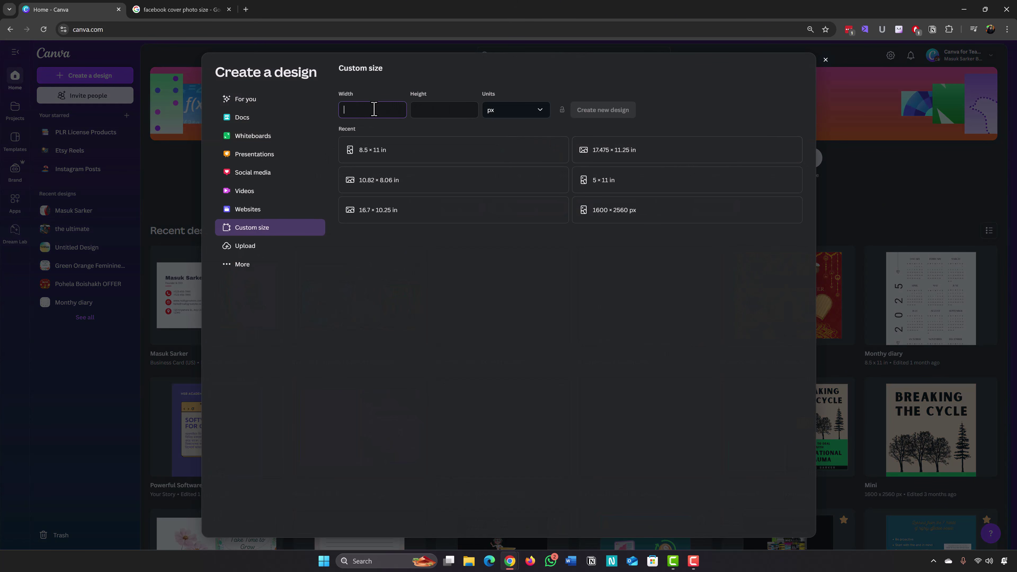
text(851)
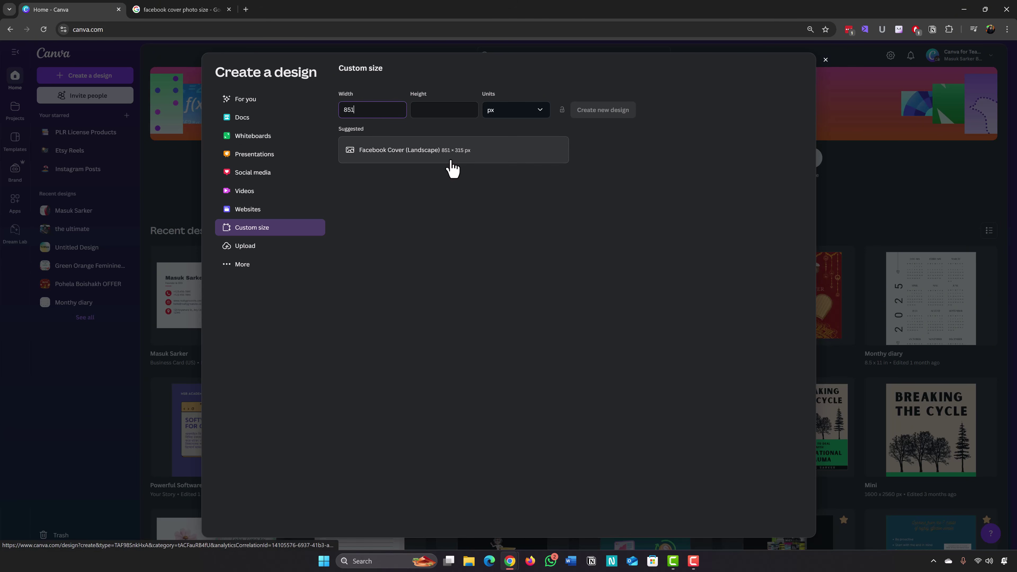
click(188, 9)
drag(147, 292, 172, 291)
click(38, 6)
click(414, 159)
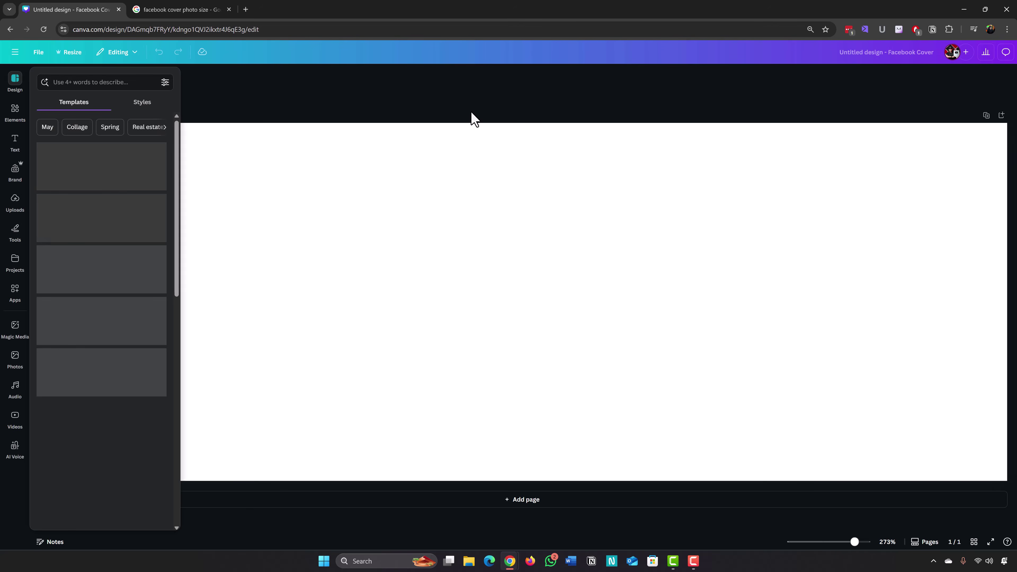
Browse the Facebook cover templates available for the blank design.
scroll(99, 231, down, 8)
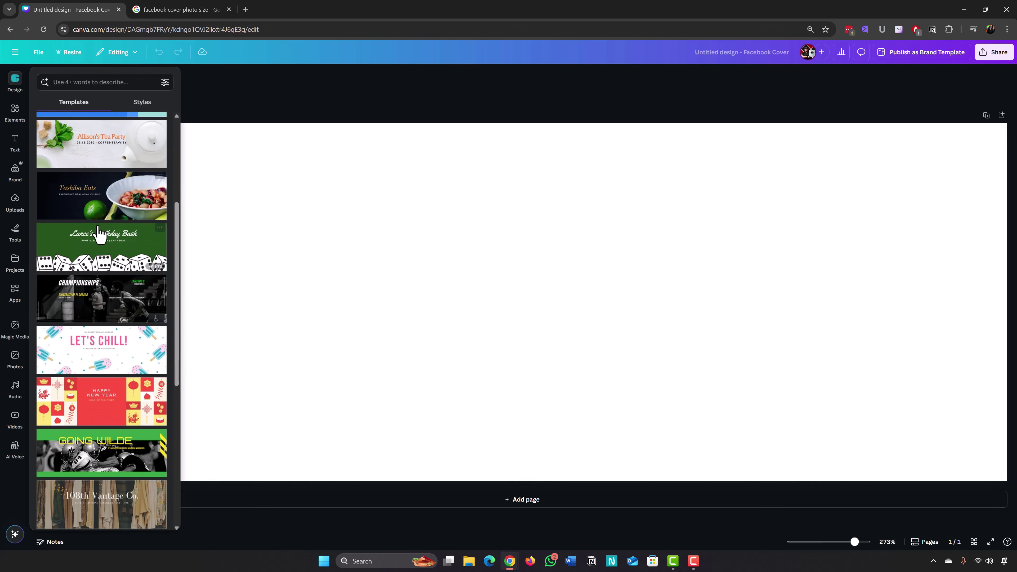
scroll(99, 231, down, 5)
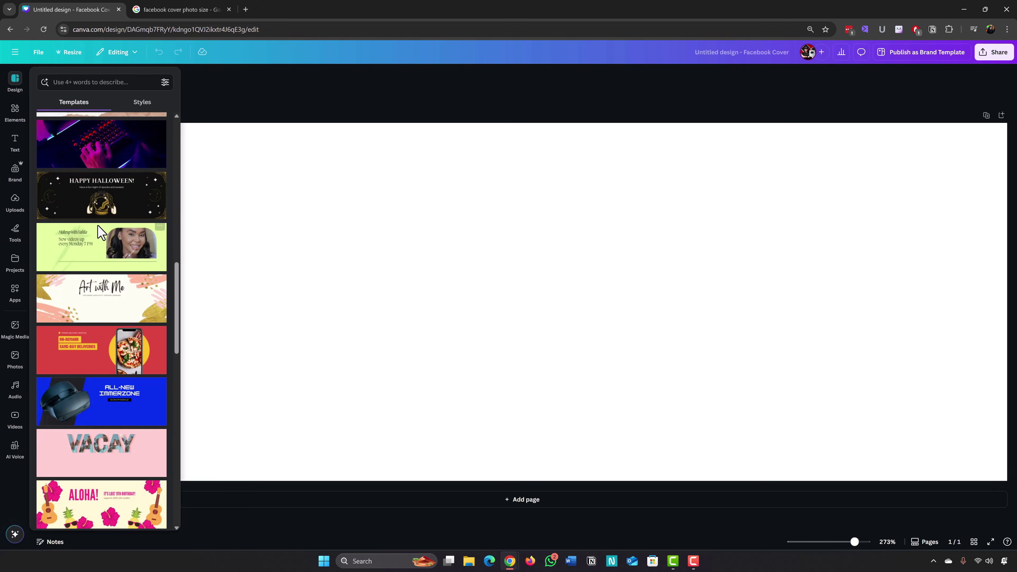
scroll(99, 231, up, 15)
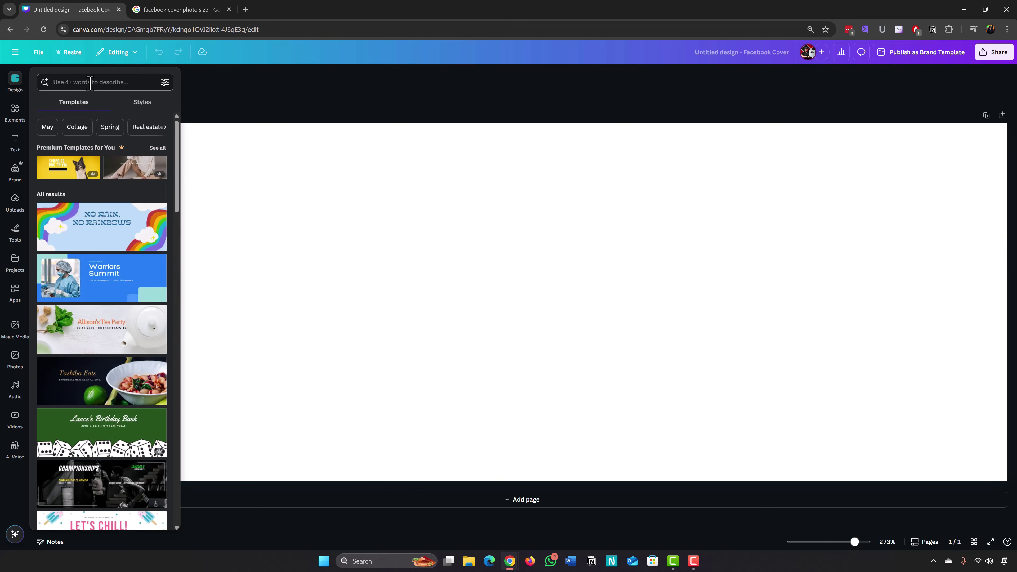
Look through the Facebook cover templates and the categories of available design elements.
scroll(108, 237, down, 8)
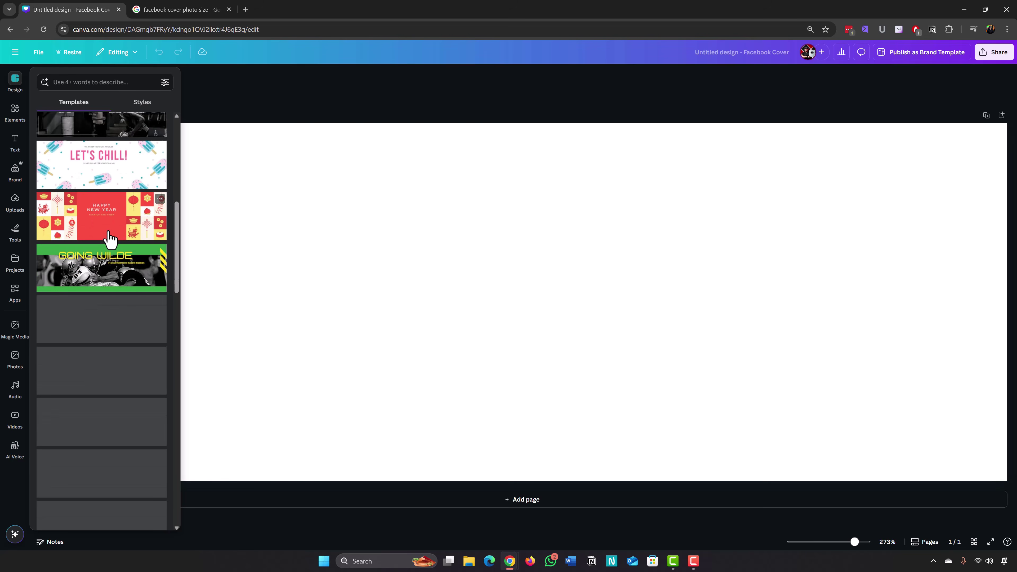
scroll(109, 238, up, 8)
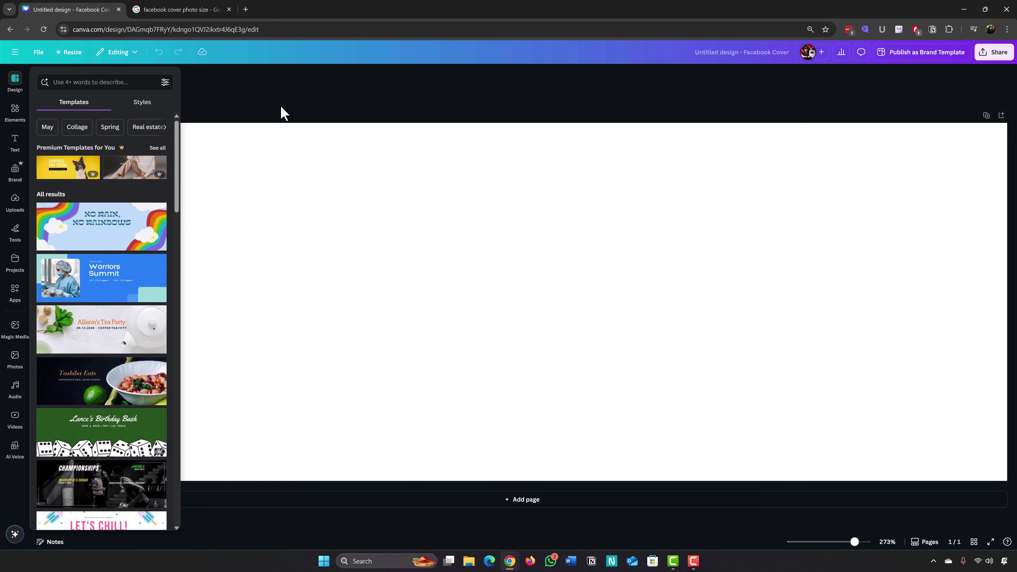
scroll(282, 109, down, 2)
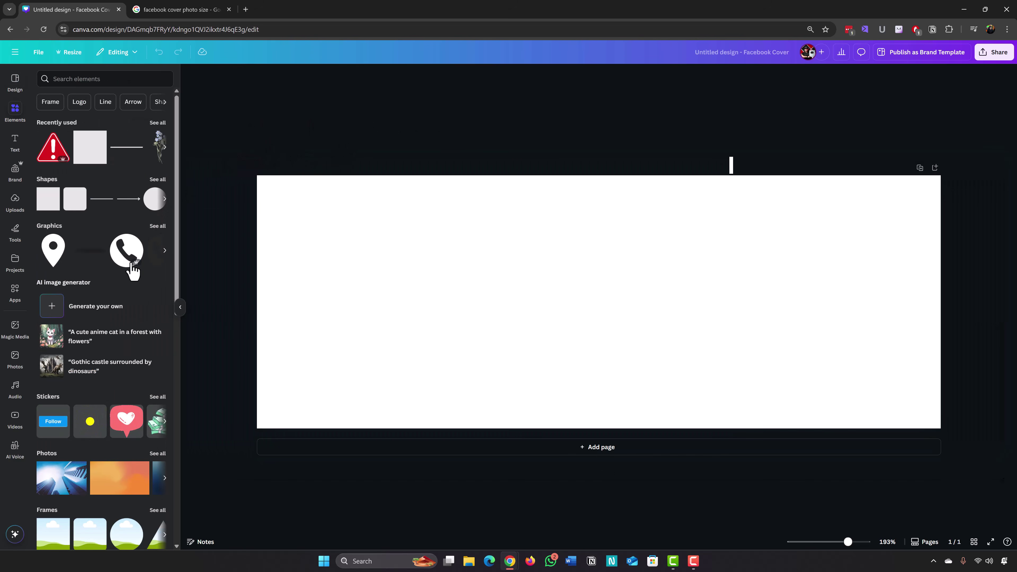
scroll(132, 268, down, 1)
scroll(132, 268, down, 4)
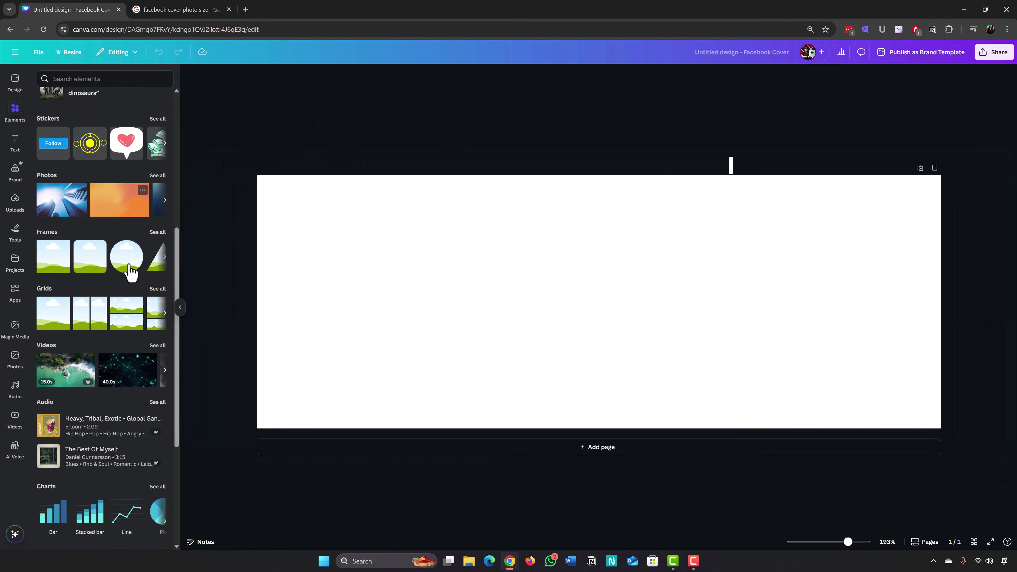
Show all photos in the elements library and browse the trending ones.
click(157, 177)
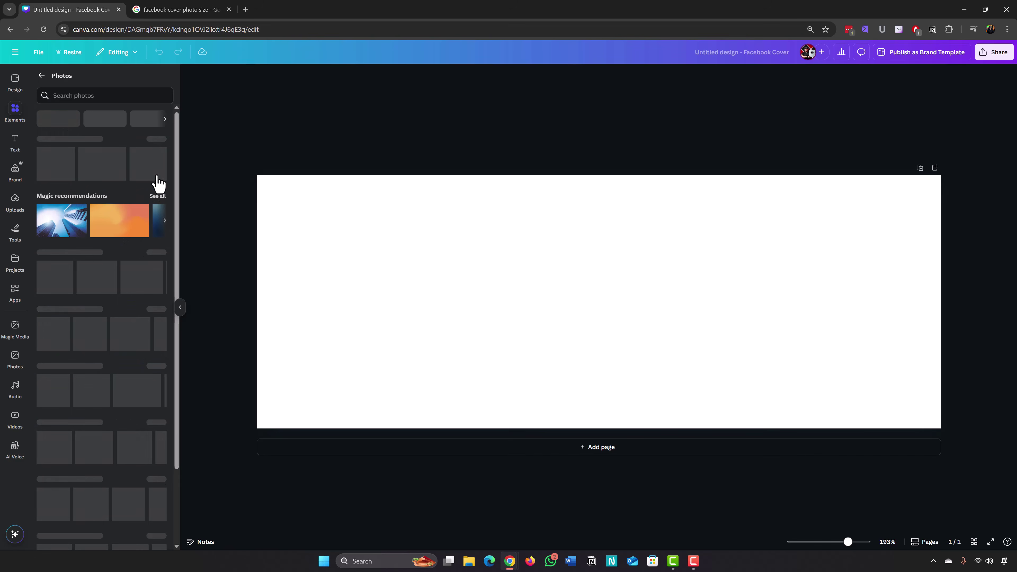
scroll(125, 303, down, 5)
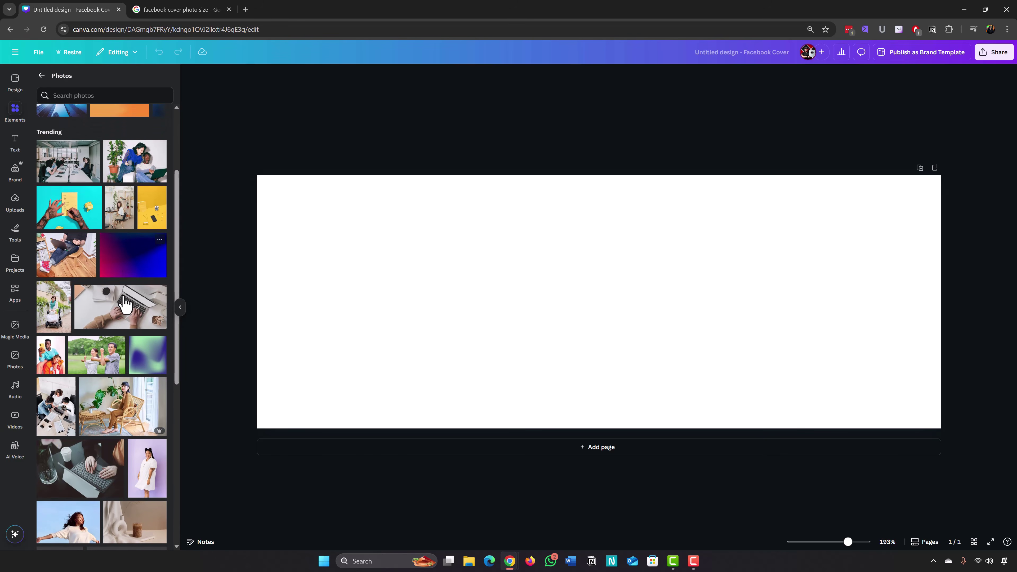
scroll(121, 301, up, 3)
scroll(119, 301, down, 8)
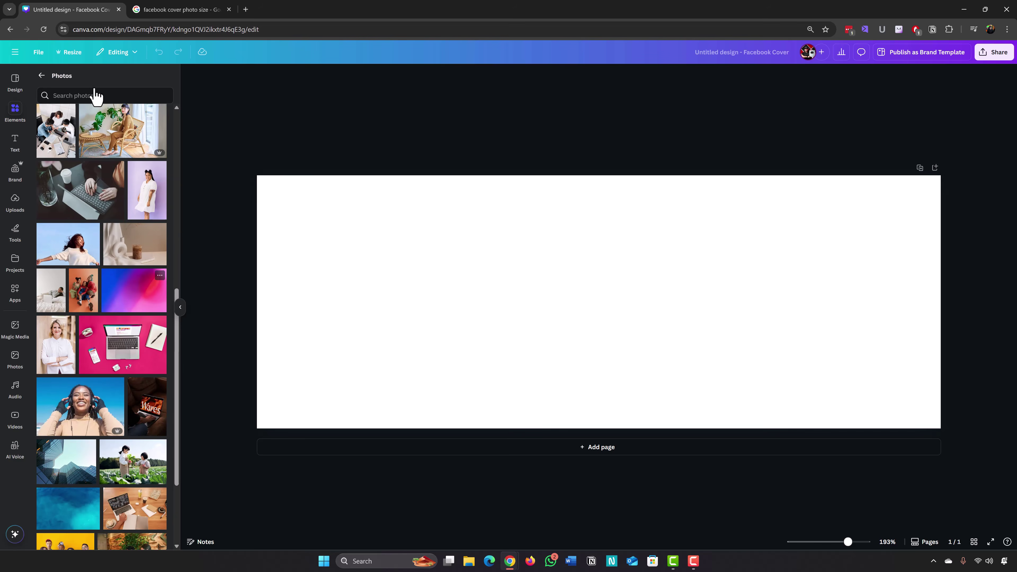
Search the photos for "offwhite background" and look through the results for a suitable cover background.
click(80, 94)
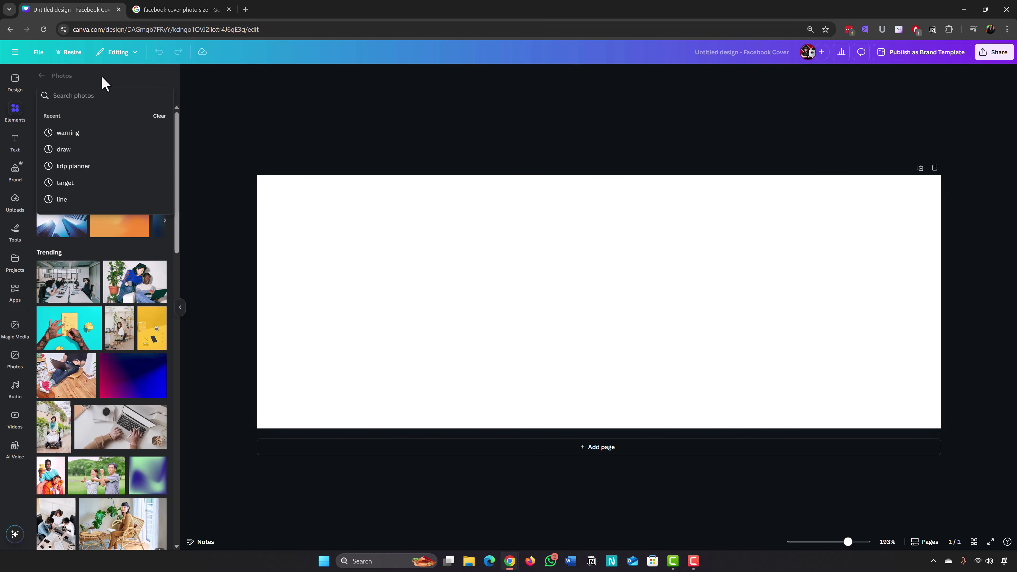
text(background)
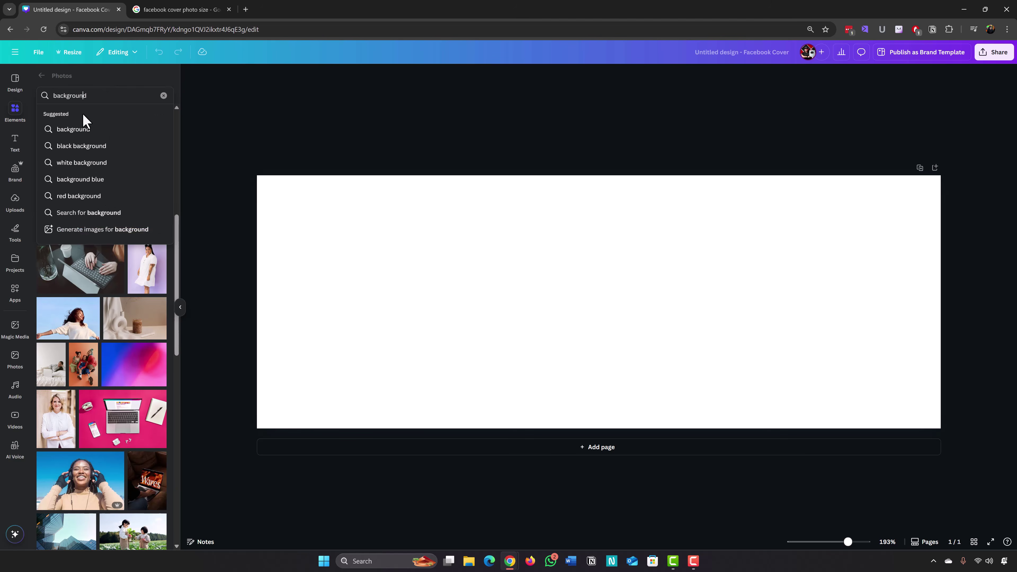
key(Home)
text(offwhite)
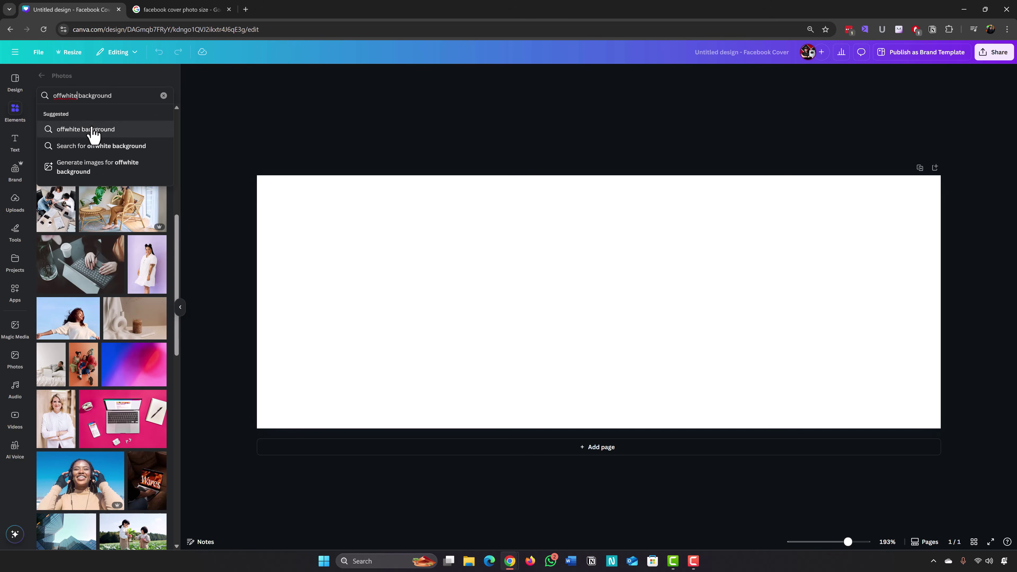
click(92, 129)
scroll(112, 292, down, 1)
scroll(112, 292, down, 3)
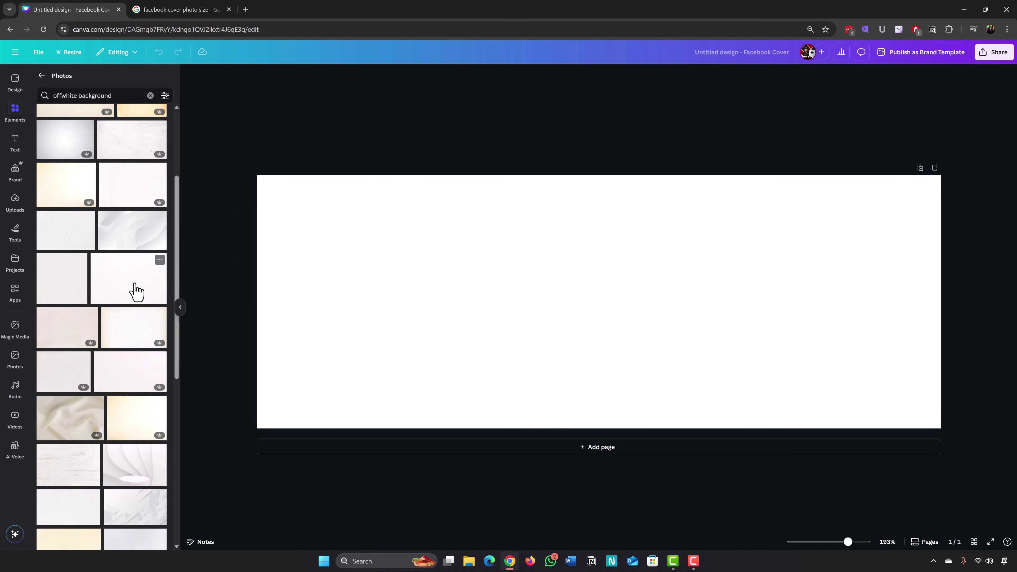
scroll(136, 289, down, 3)
scroll(100, 345, down, 3)
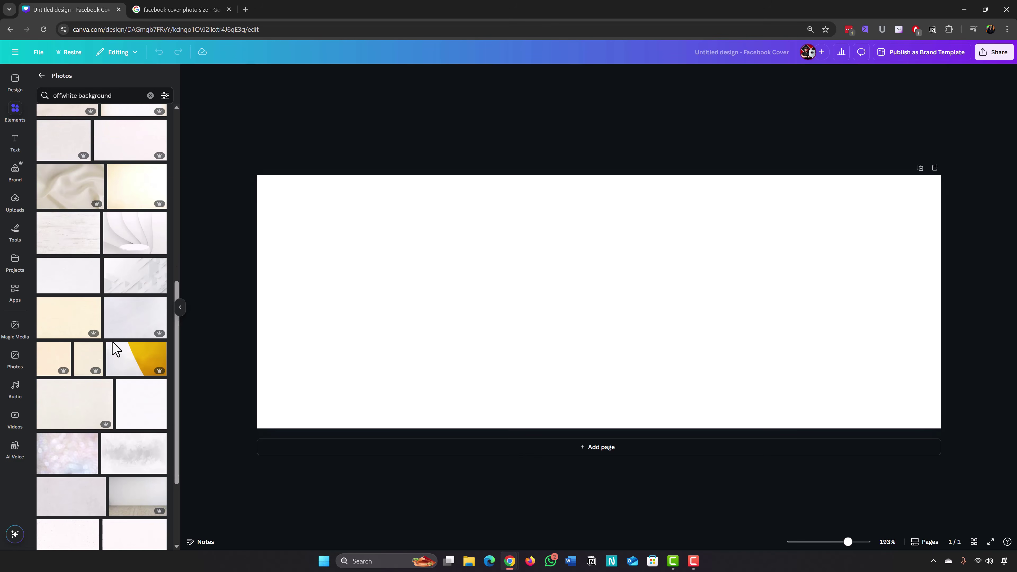
scroll(108, 300, up, 10)
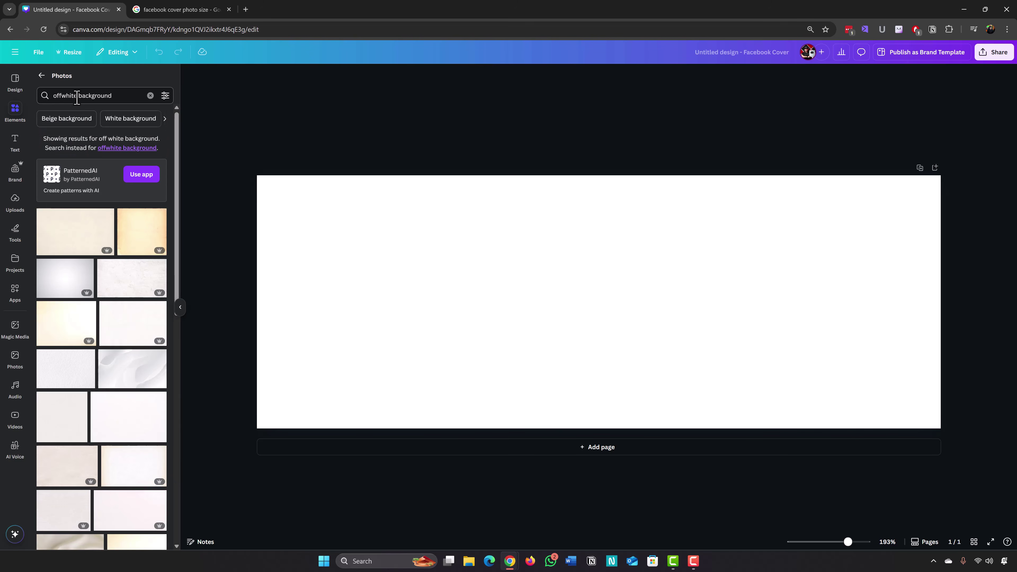
Change the photo search to "red background", look through the results, and return to the general elements library.
drag(77, 96, 36, 95)
text(red)
key(Return)
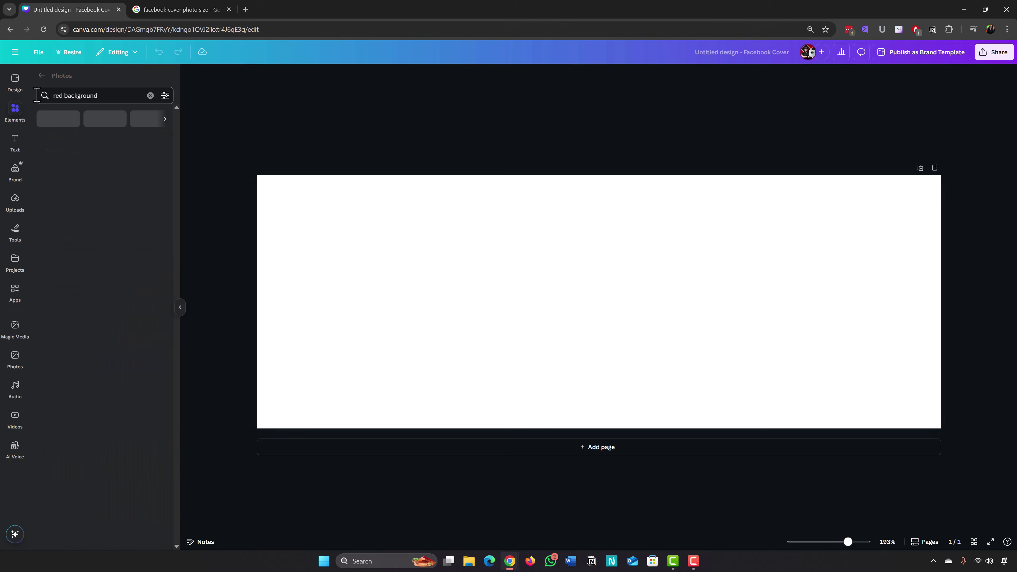
scroll(100, 239, down, 8)
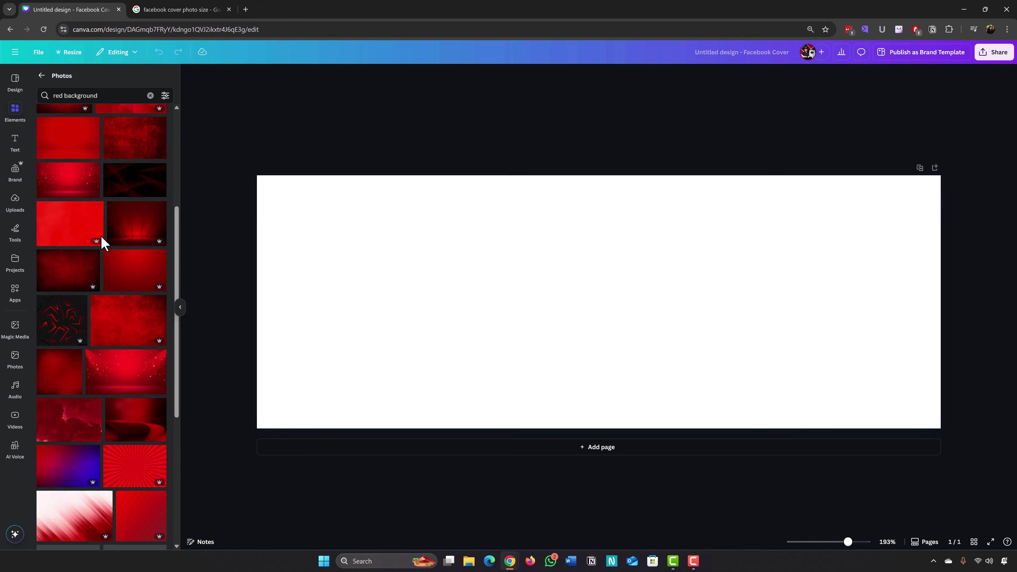
scroll(101, 235, up, 8)
click(42, 77)
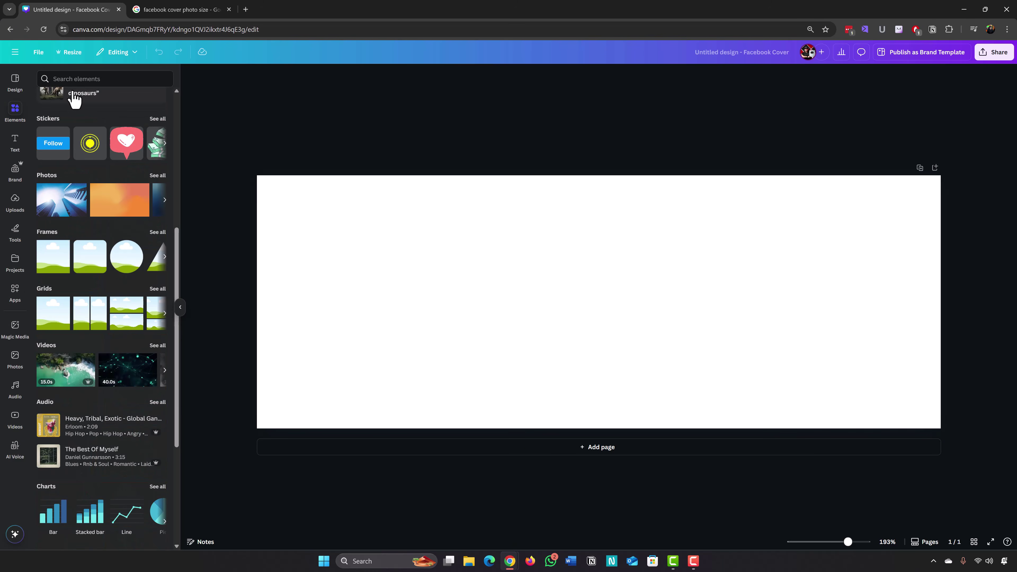
Search the elements for "gradient", list all matching photos, and insert the blue-to-white gradient photo on the page.
click(76, 79)
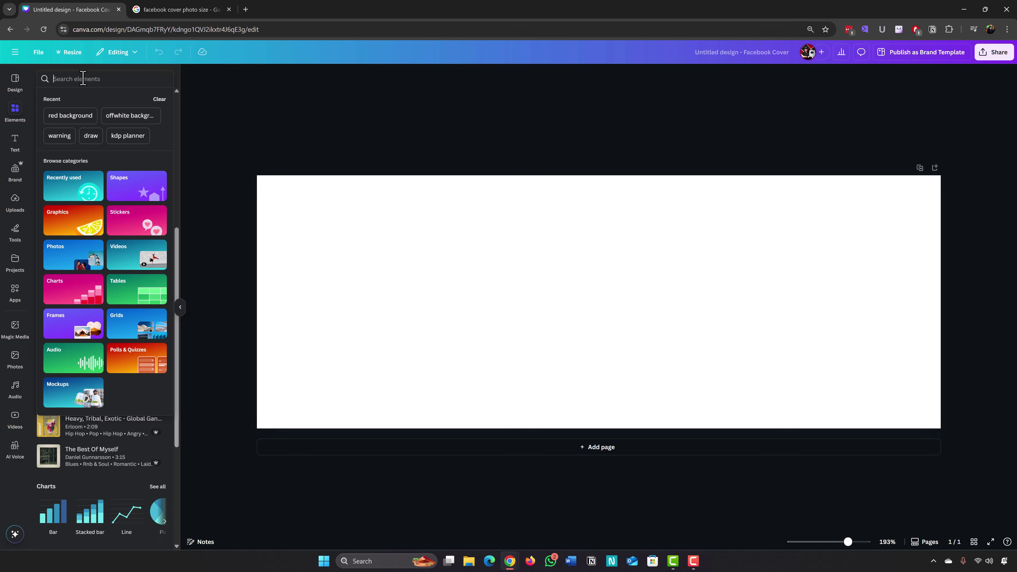
text(gradient)
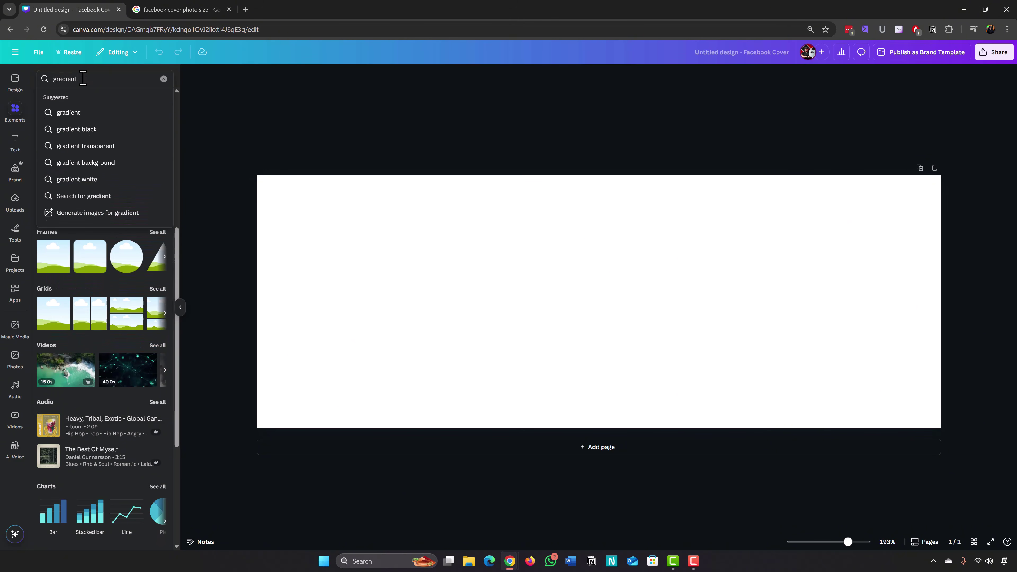
click(80, 113)
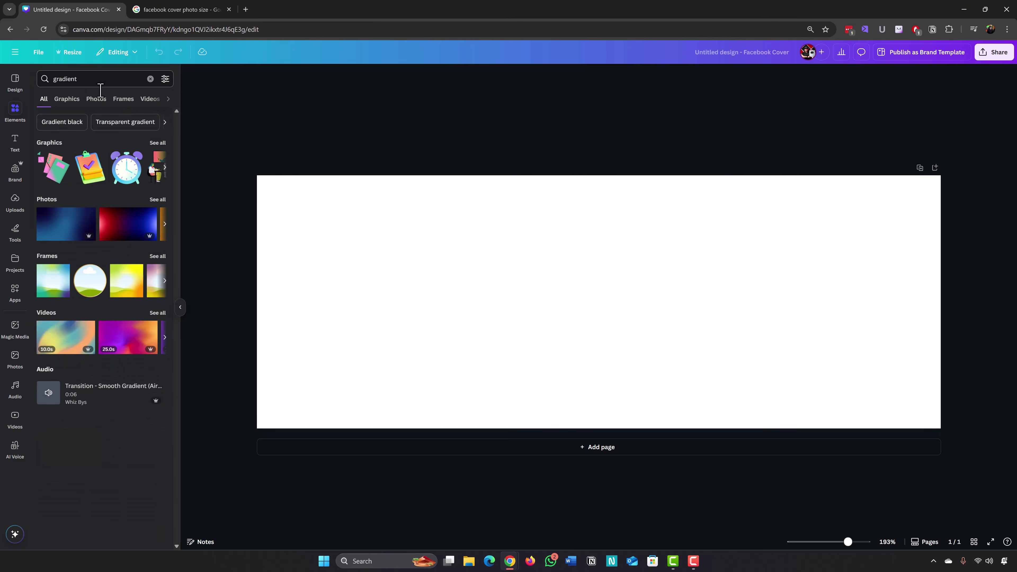
click(158, 199)
scroll(96, 204, down, 4)
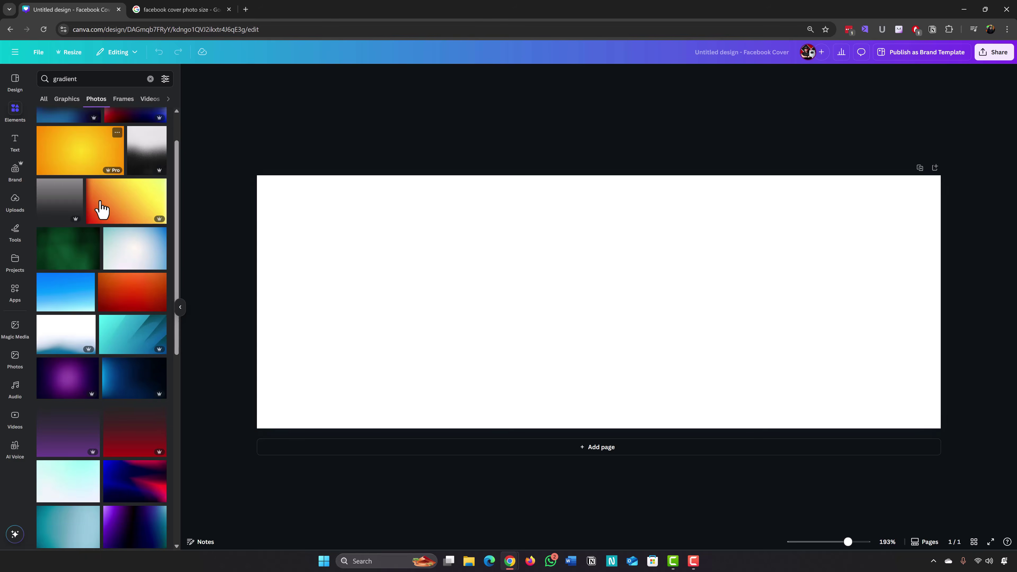
scroll(98, 333, down, 8)
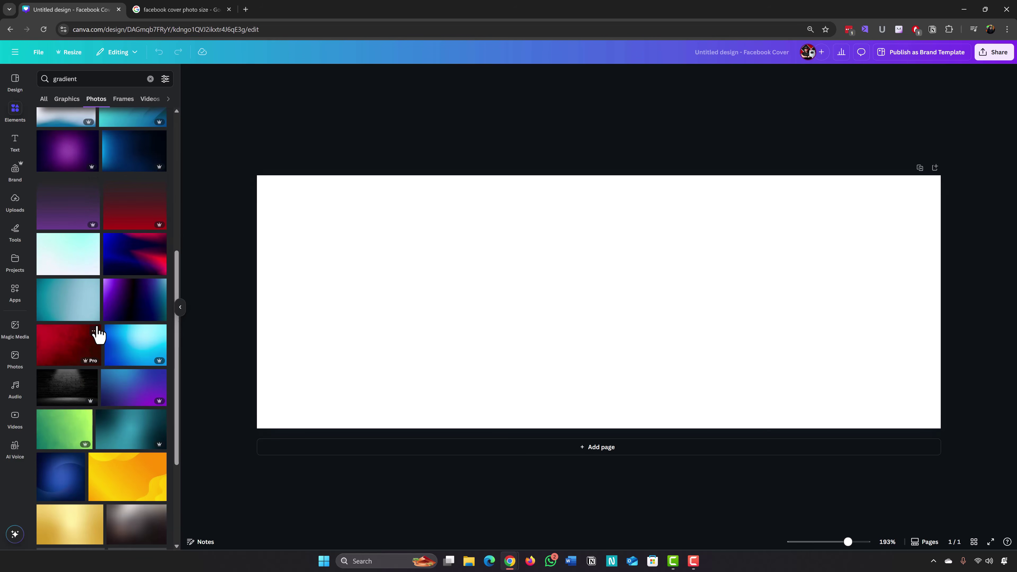
scroll(92, 344, down, 7)
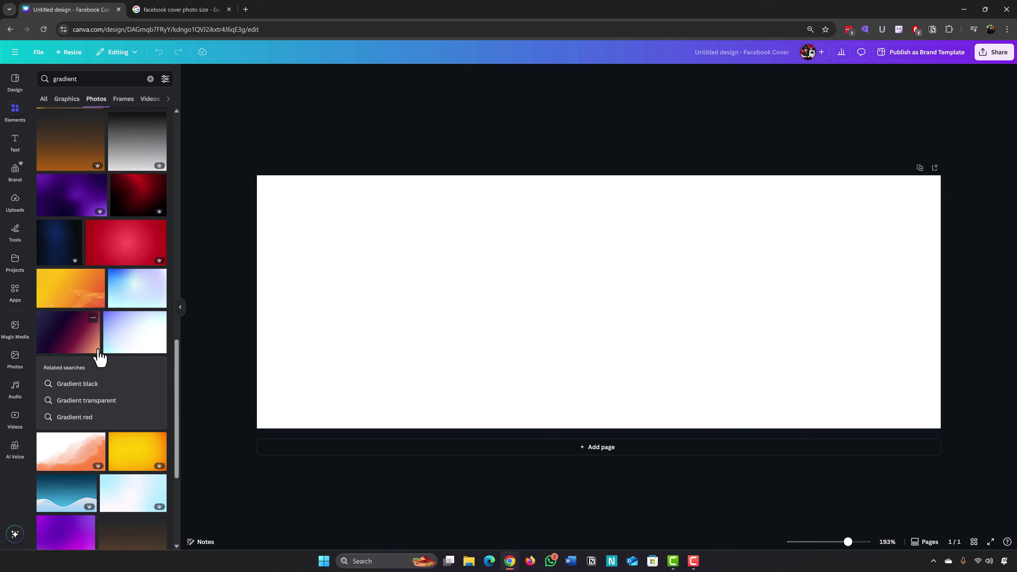
click(132, 340)
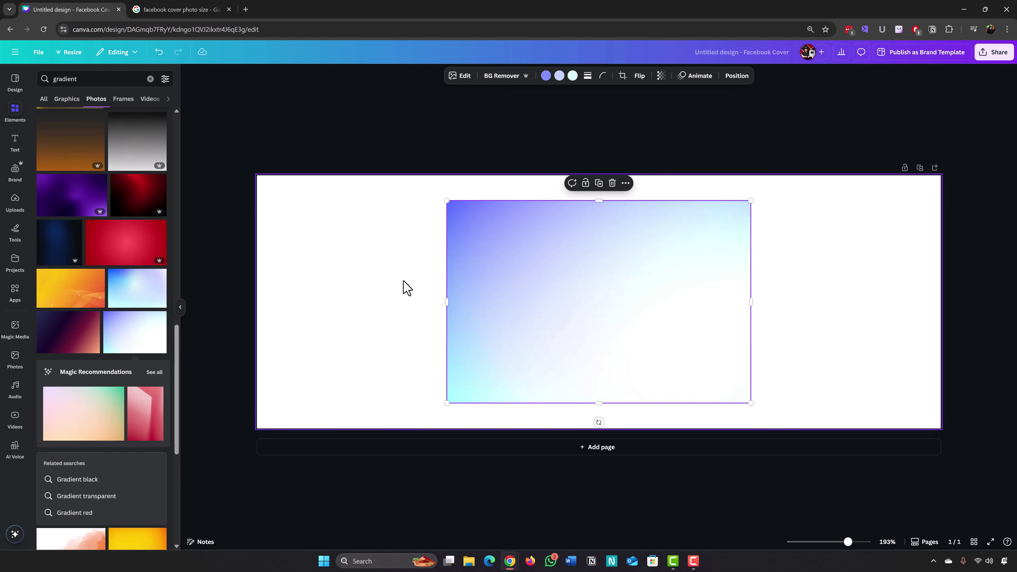
Stretch the gradient photo to all four page edges so it covers the entire Facebook cover.
drag(447, 300, 259, 302)
drag(750, 302, 941, 302)
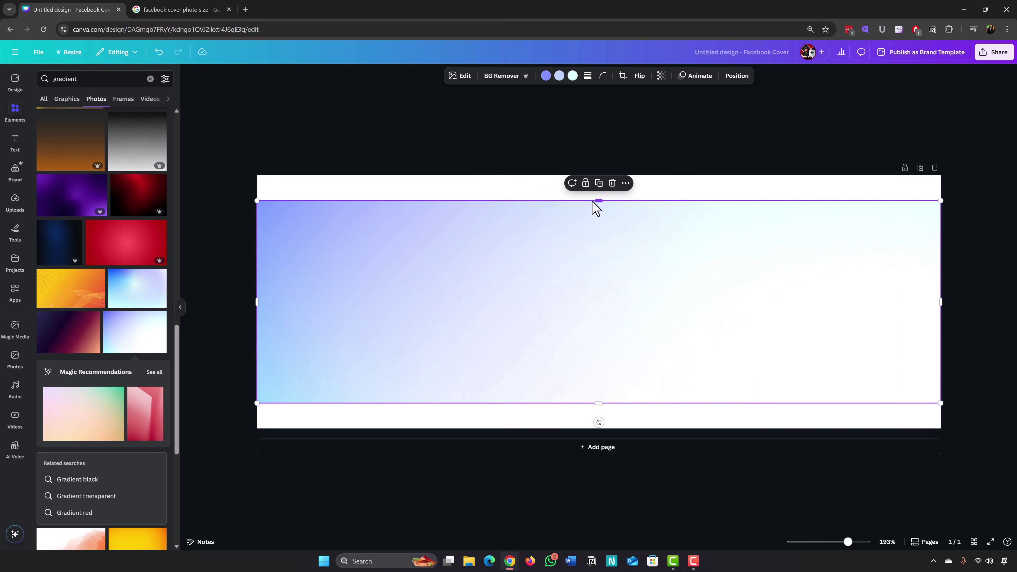
drag(598, 199, 599, 175)
drag(593, 403, 601, 427)
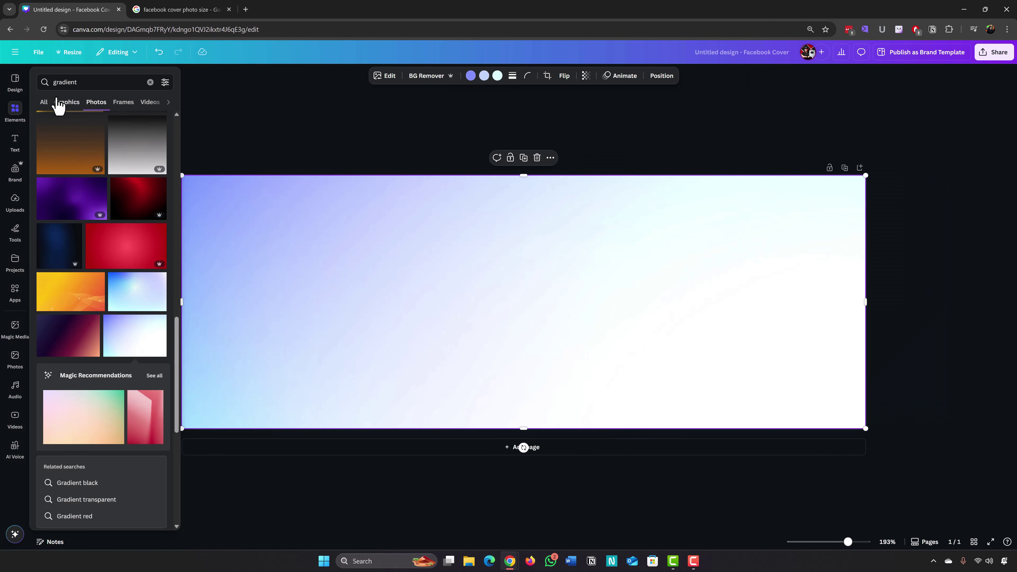
Search all element types for "shoe".
click(44, 102)
click(85, 82)
key(ctrl+a)
text(shoe)
key(Return)
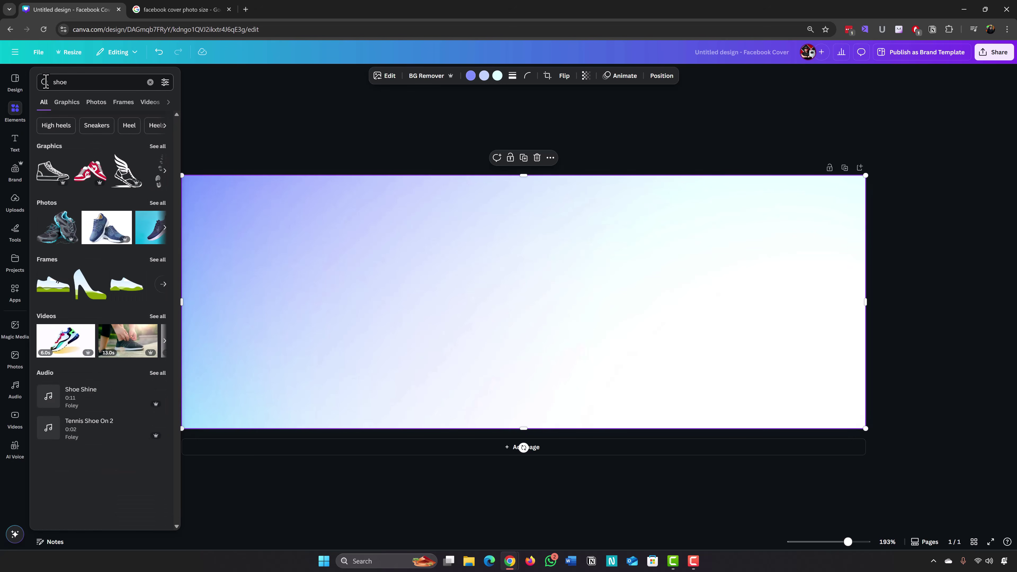
Look through the shoe graphics for a usable image and return to the combined shoe results.
scroll(122, 227, down, 6)
scroll(123, 231, down, 3)
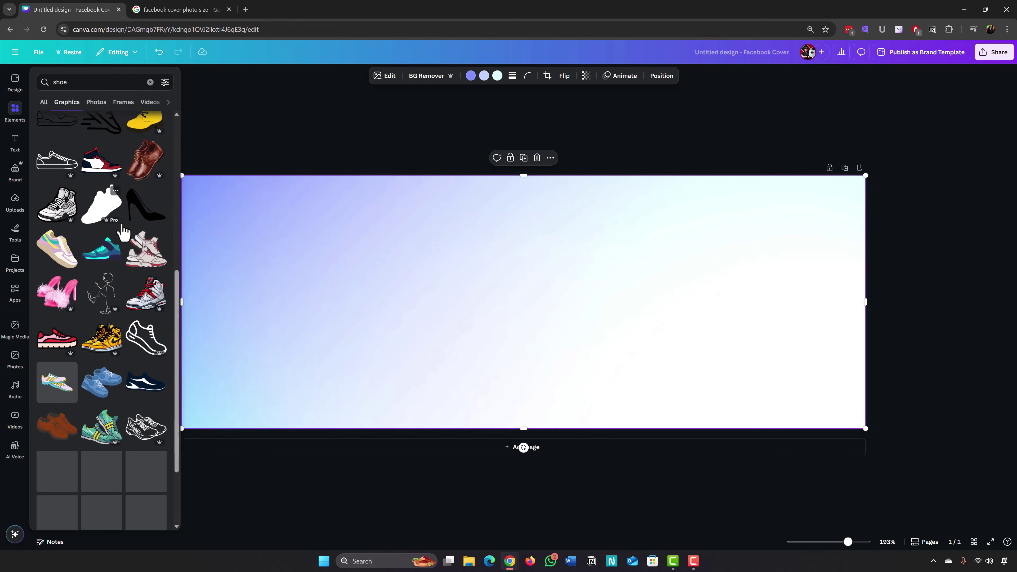
scroll(122, 231, up, 5)
scroll(123, 231, up, 2)
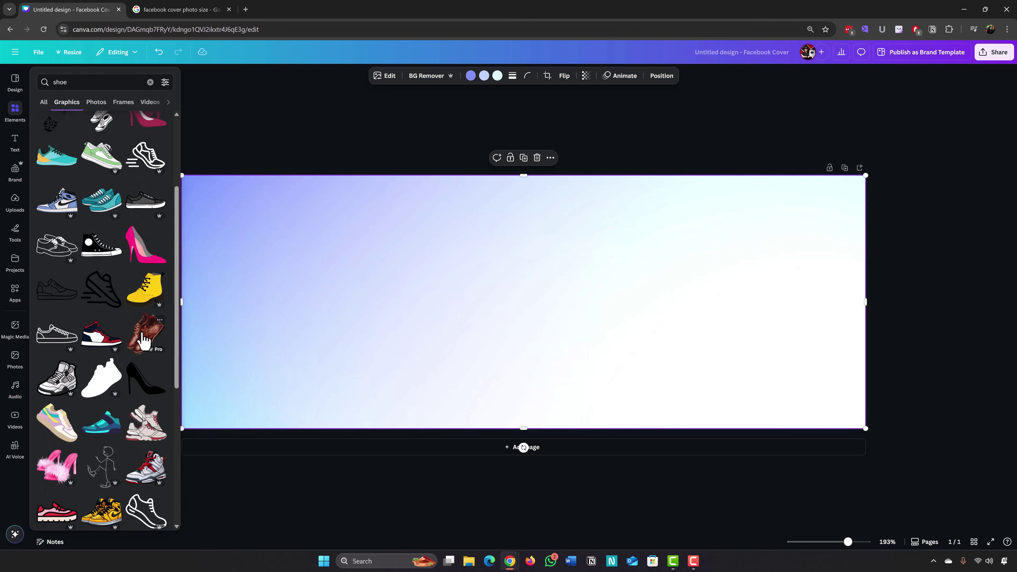
scroll(143, 340, down, 8)
scroll(142, 335, down, 3)
click(64, 108)
click(44, 103)
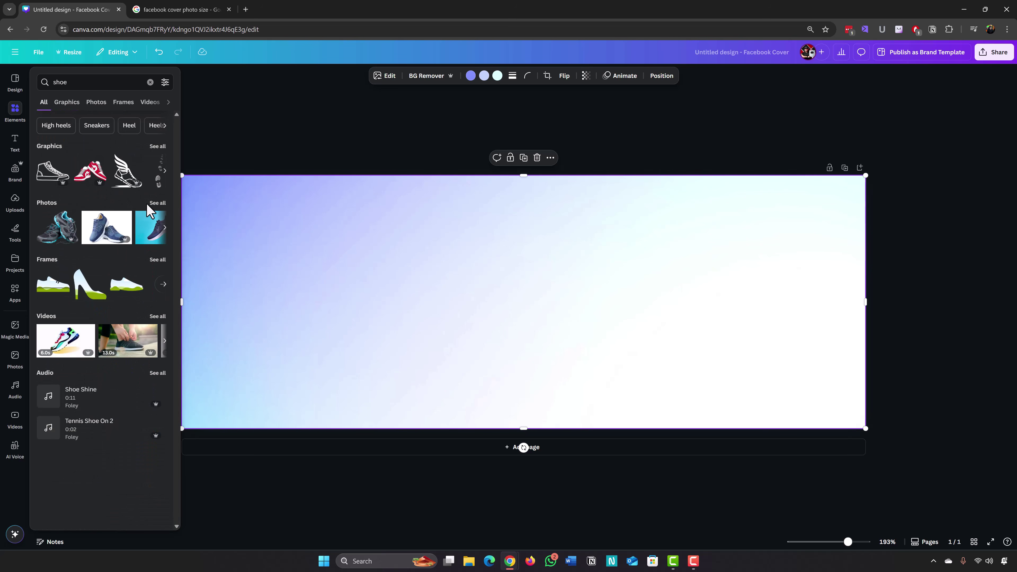
List all shoe photos, insert the navy sneaker on the cyan background, and move it right of the page's centre.
click(153, 205)
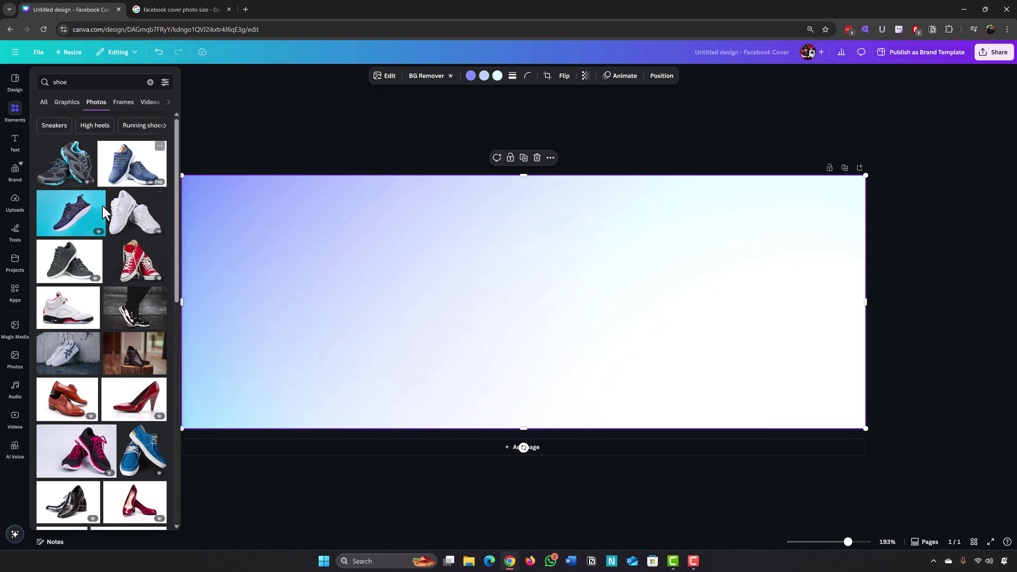
scroll(80, 225, down, 3)
scroll(76, 226, up, 3)
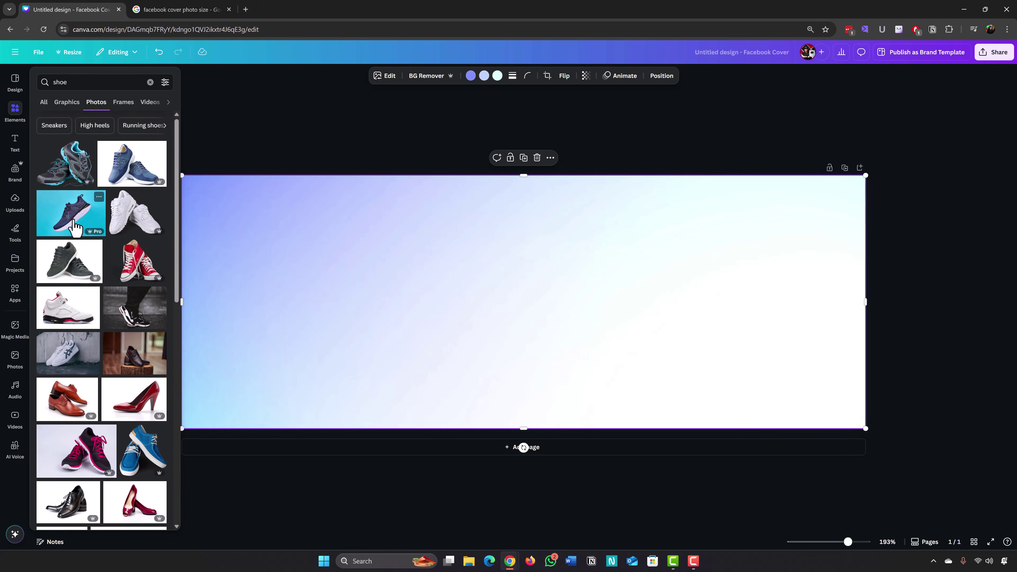
click(76, 228)
drag(421, 291, 546, 290)
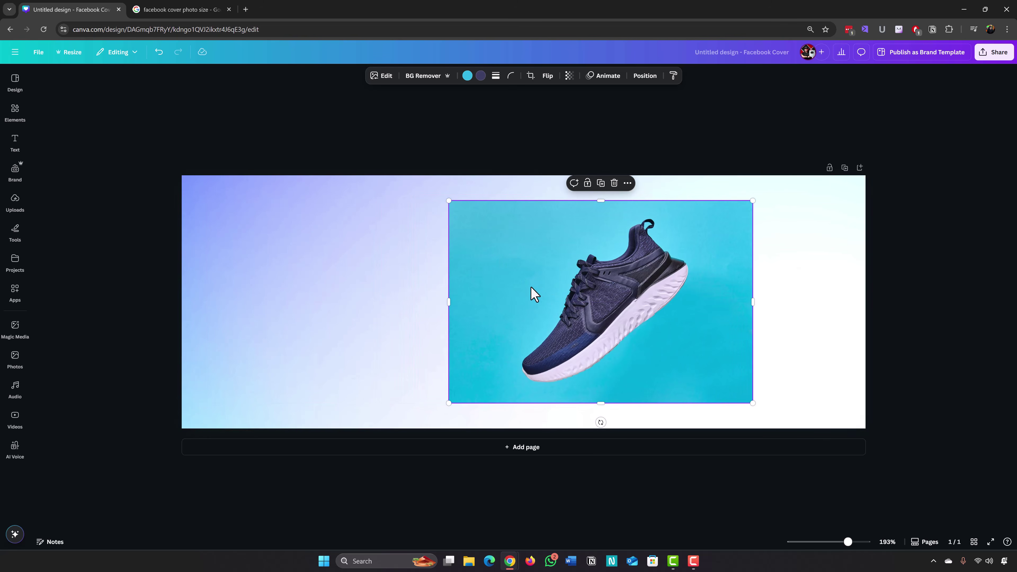
Remove the sneaker photo's background, enlarge the shoe slightly, and position it on the right side of the cover.
click(422, 79)
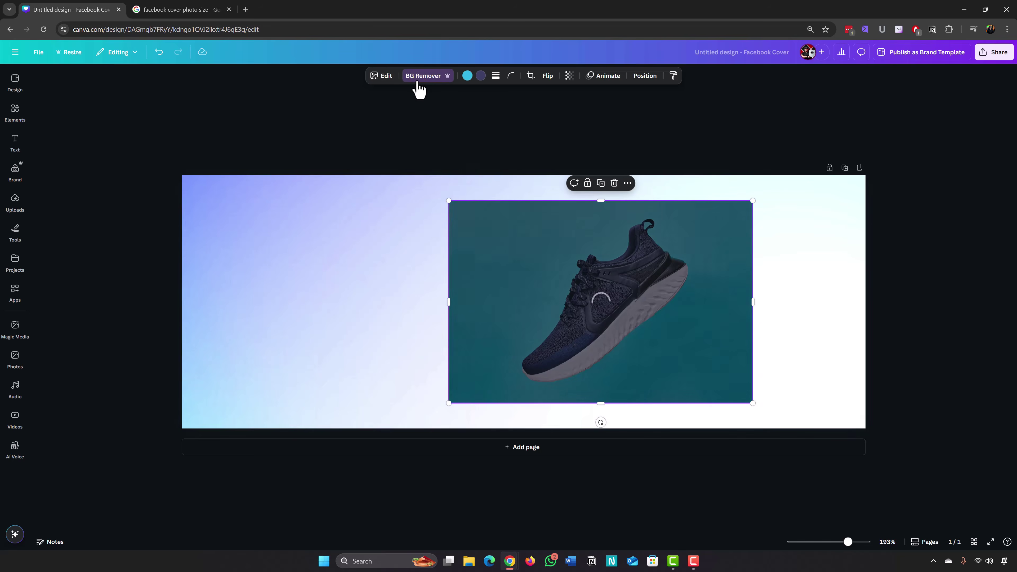
drag(599, 313, 656, 297)
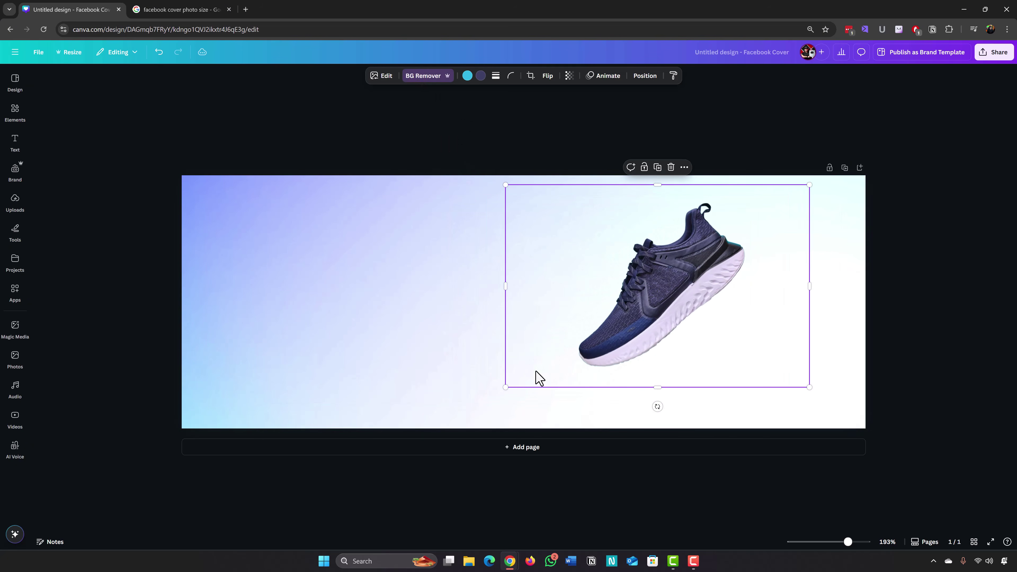
drag(505, 387, 473, 409)
drag(595, 314, 642, 309)
Insert the photo of the tan shoe with loose laces from the shoe photo results and remove its background.
click(12, 142)
click(13, 114)
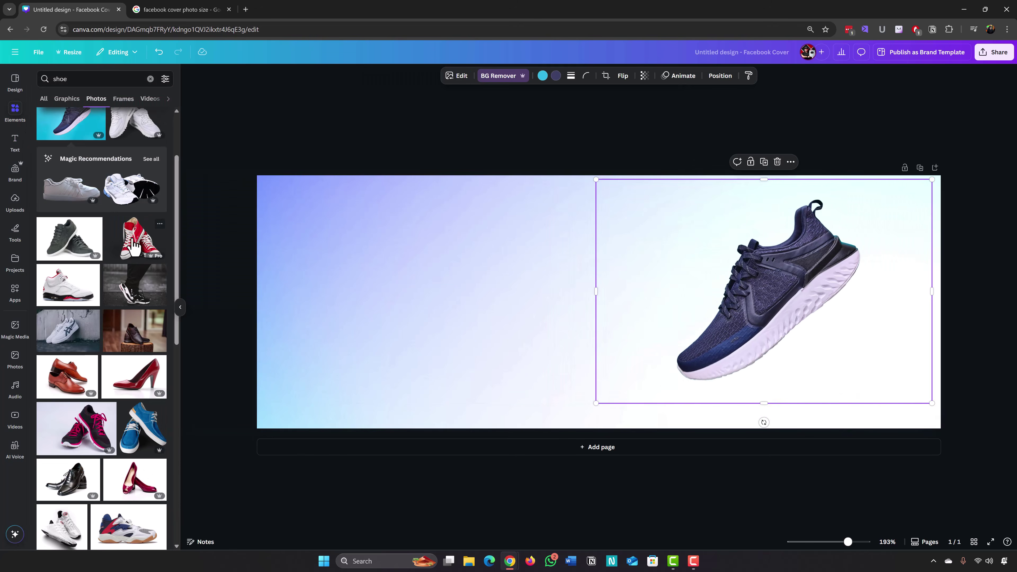
scroll(130, 277, down, 3)
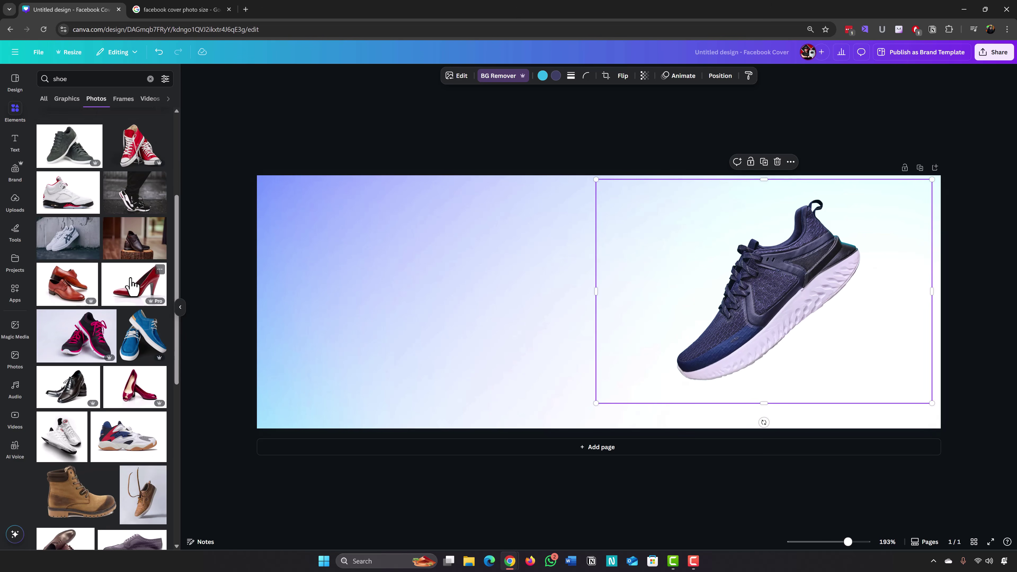
scroll(129, 288, down, 5)
click(145, 276)
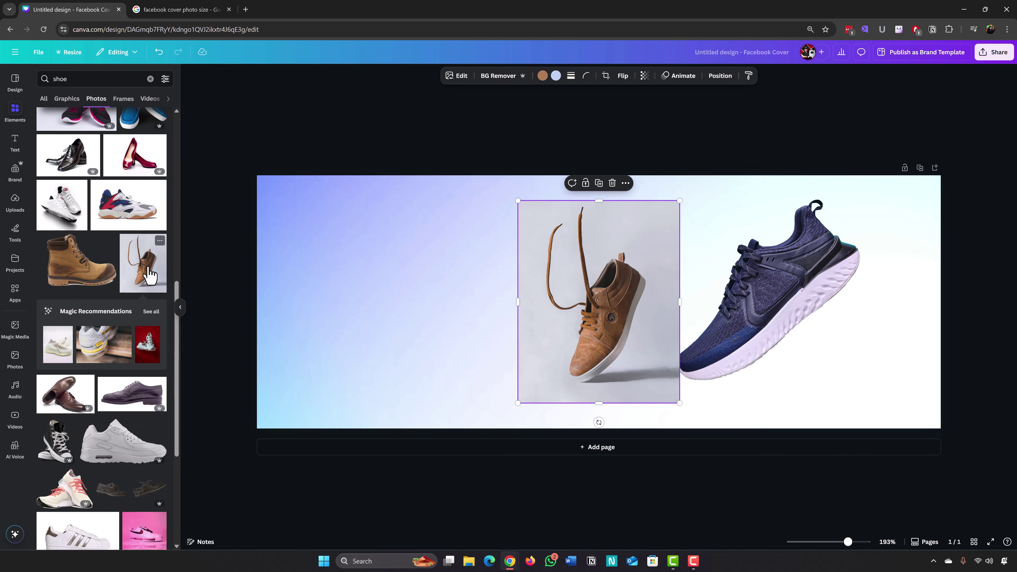
click(493, 78)
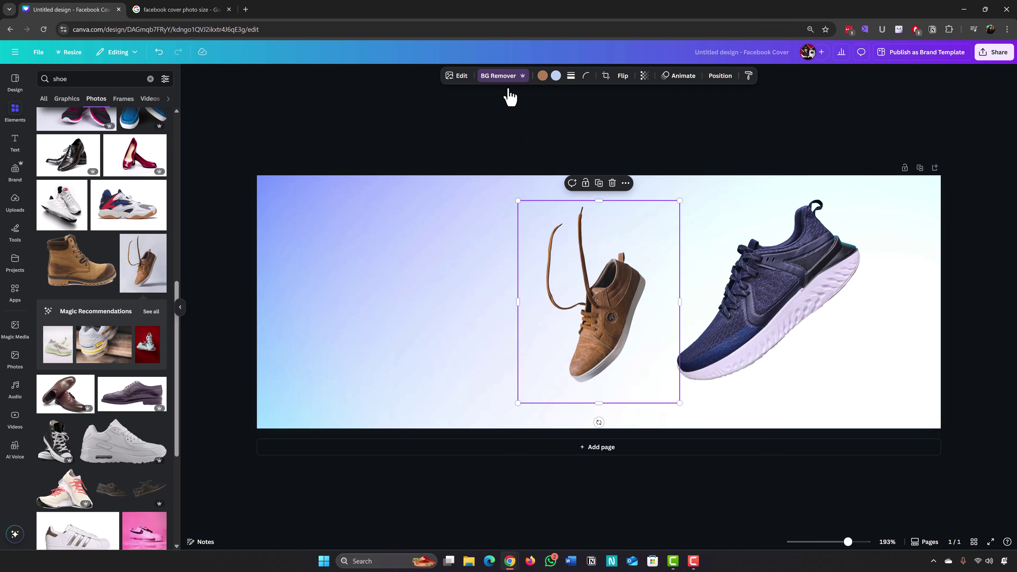
Place the tan shoe at the cover's right end, move the navy sneaker nearer the centre, and flip the sneaker horizontally.
drag(678, 302, 712, 302)
drag(715, 245, 615, 311)
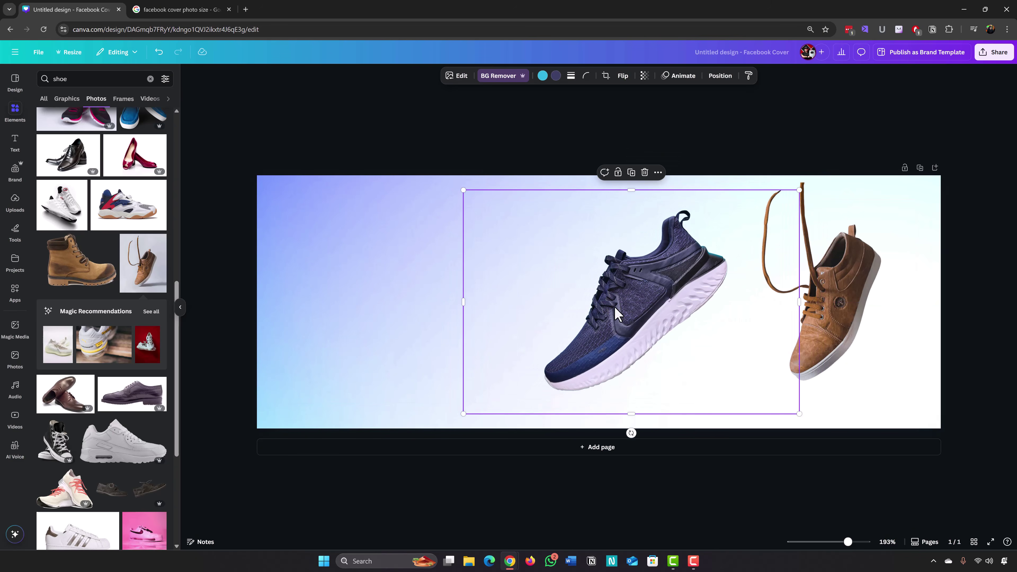
click(623, 76)
click(627, 99)
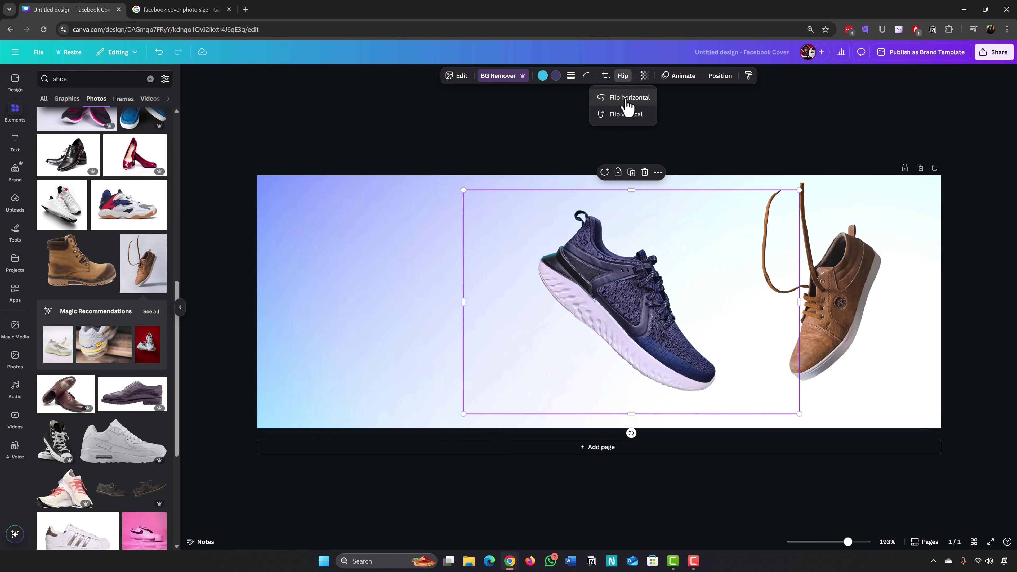
click(626, 100)
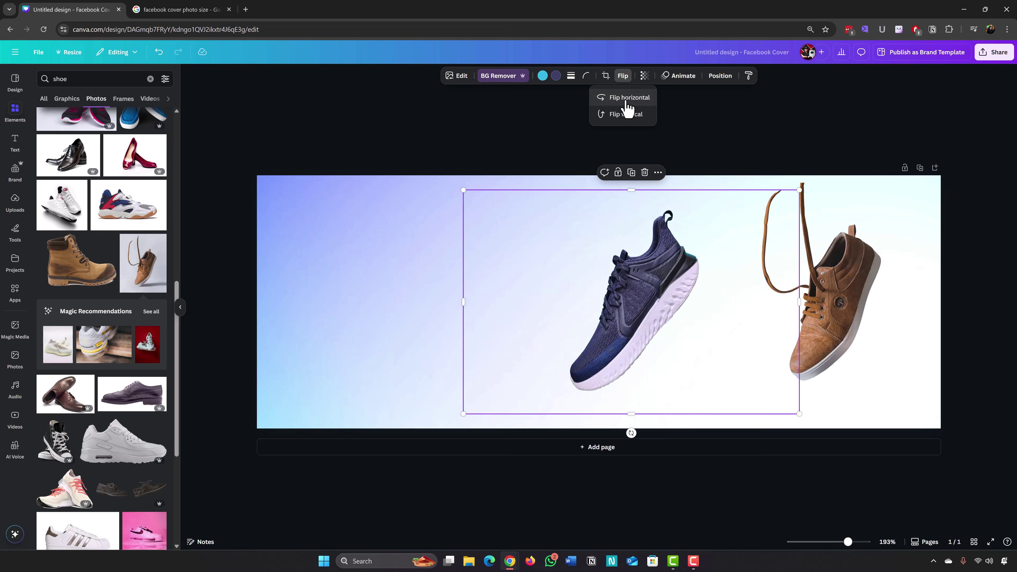
click(626, 100)
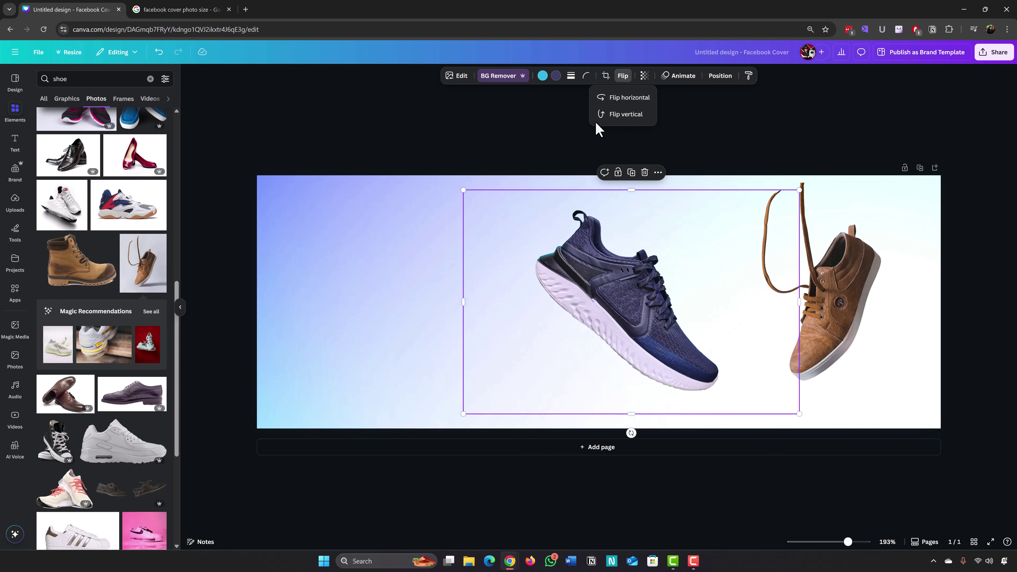
click(613, 115)
click(612, 114)
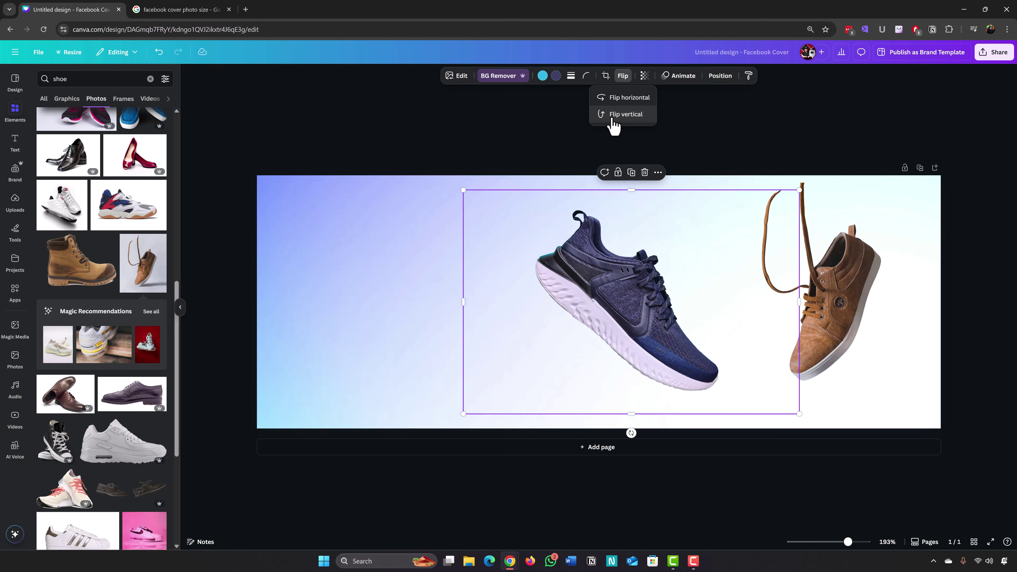
Shrink the navy sneaker, rotate it toe-down, and position it just left of the tan shoe.
drag(598, 311, 657, 287)
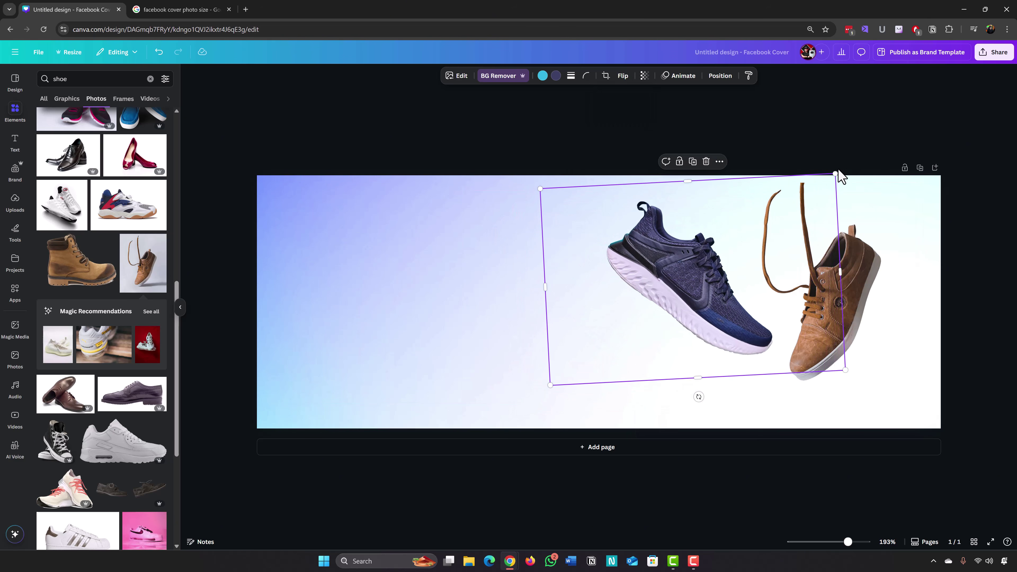
drag(699, 396, 715, 299)
click(619, 256)
key(Escape)
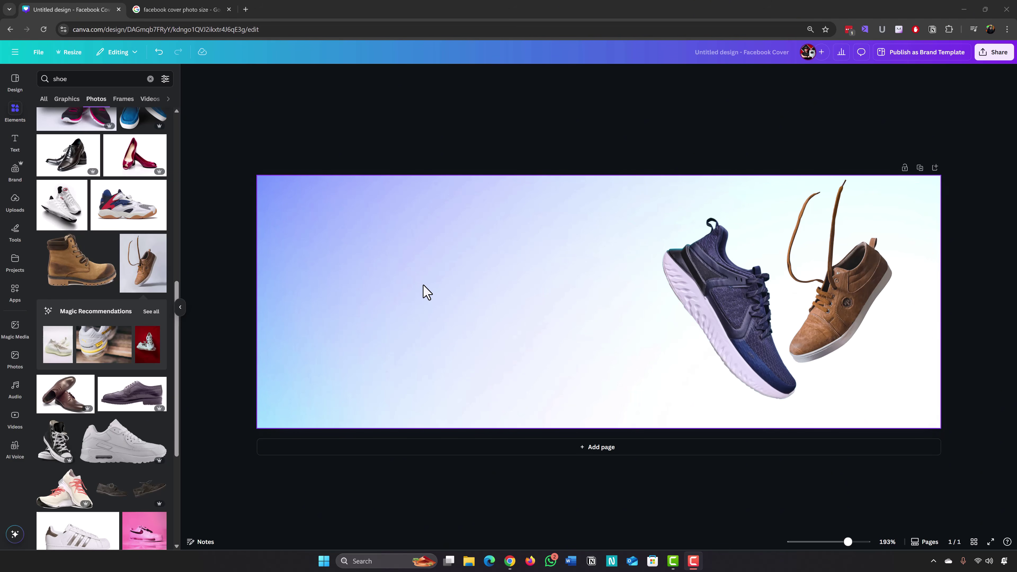
Add a heading to the cover with the text "RUN 4 LIFE".
click(19, 145)
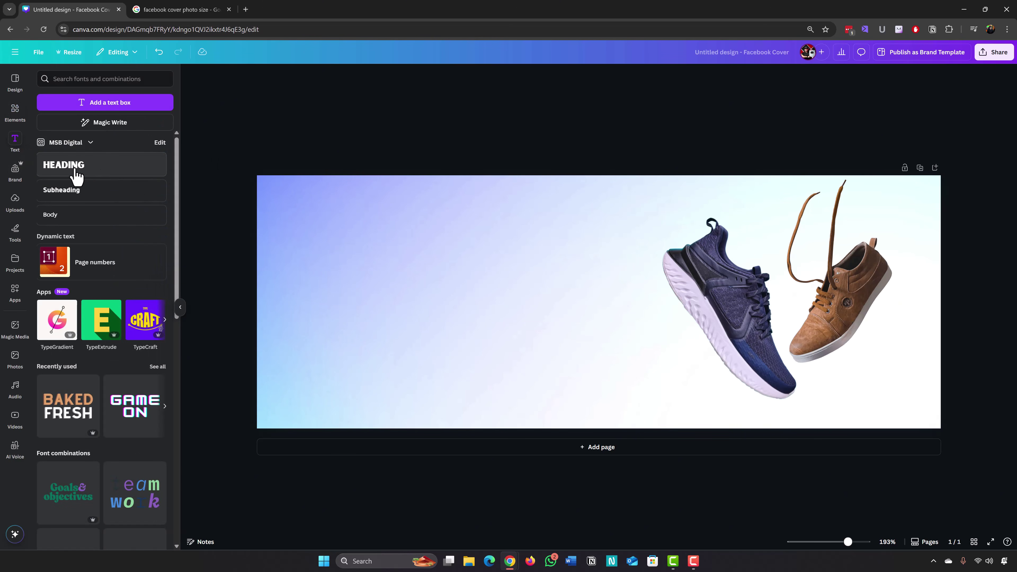
click(75, 172)
click(532, 307)
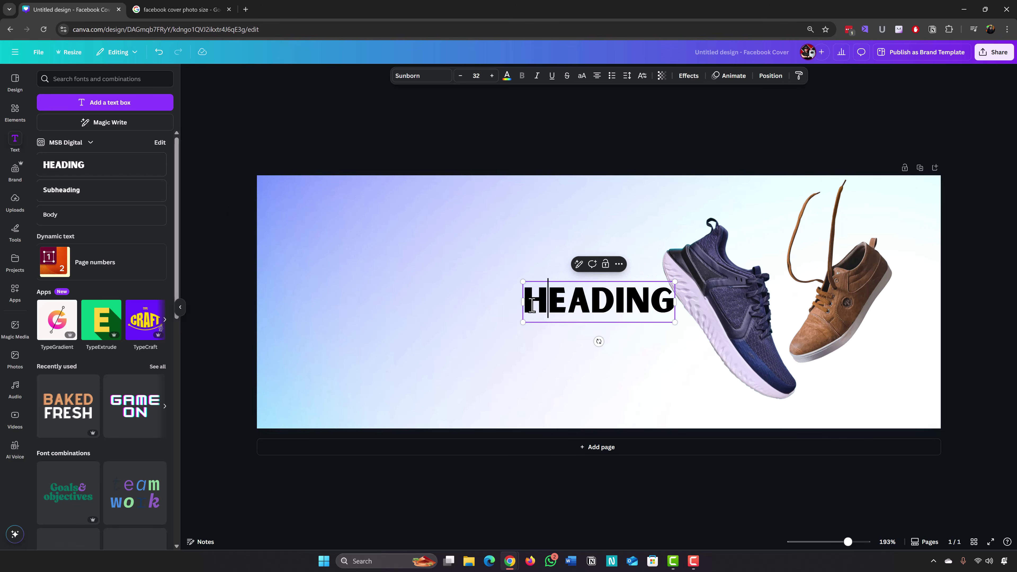
drag(532, 305, 671, 303)
text(RUN 4 LIFE)
click(579, 325)
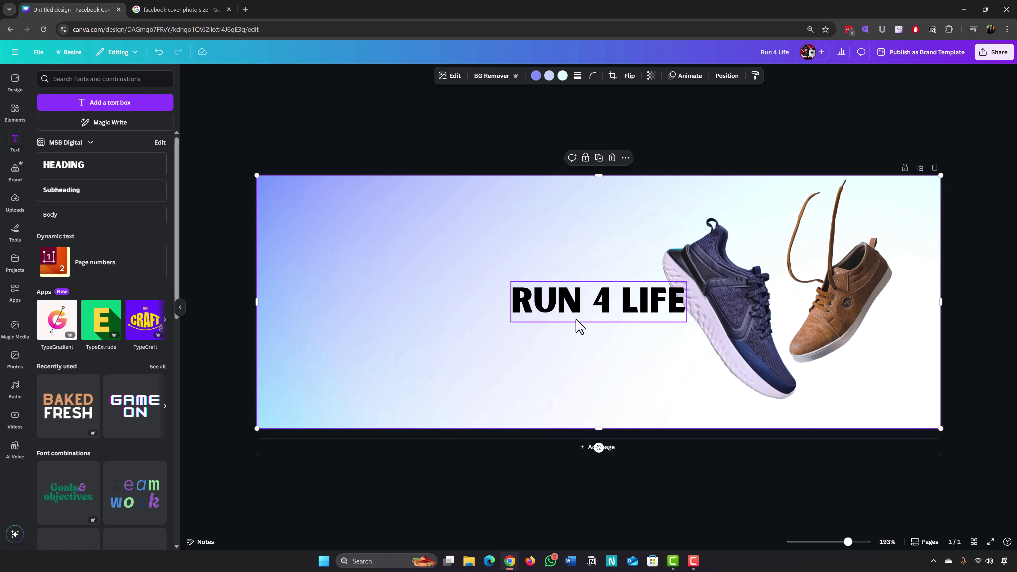
Move the heading to the upper left of the cover and enlarge it to font size 45.9.
drag(590, 290, 518, 279)
drag(439, 266, 332, 232)
drag(525, 266, 530, 265)
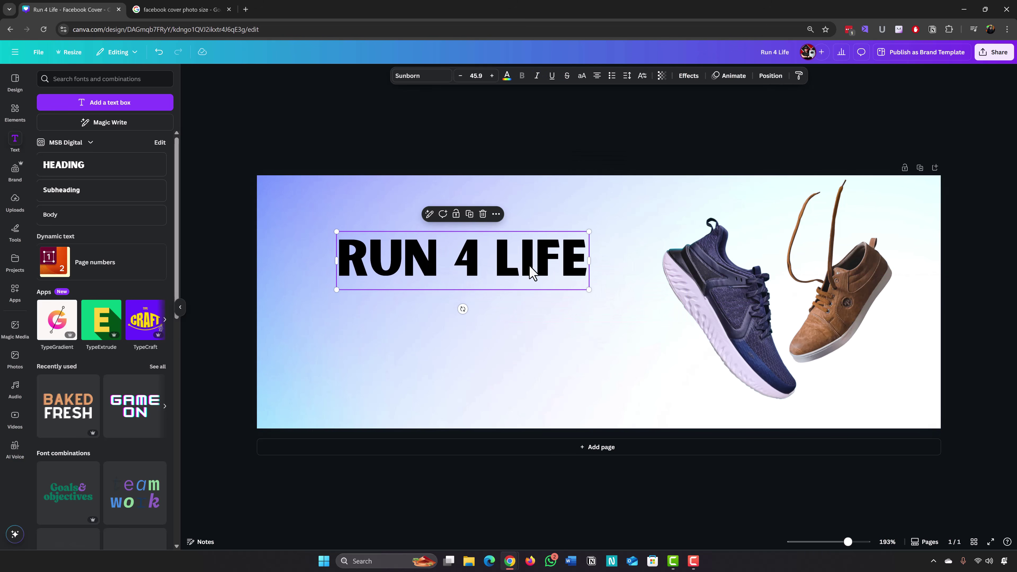
Try fonts such as Milestone Script, The Seasons, Etna Sans Serif, Fredoka and Playfair Display on the heading.
click(424, 76)
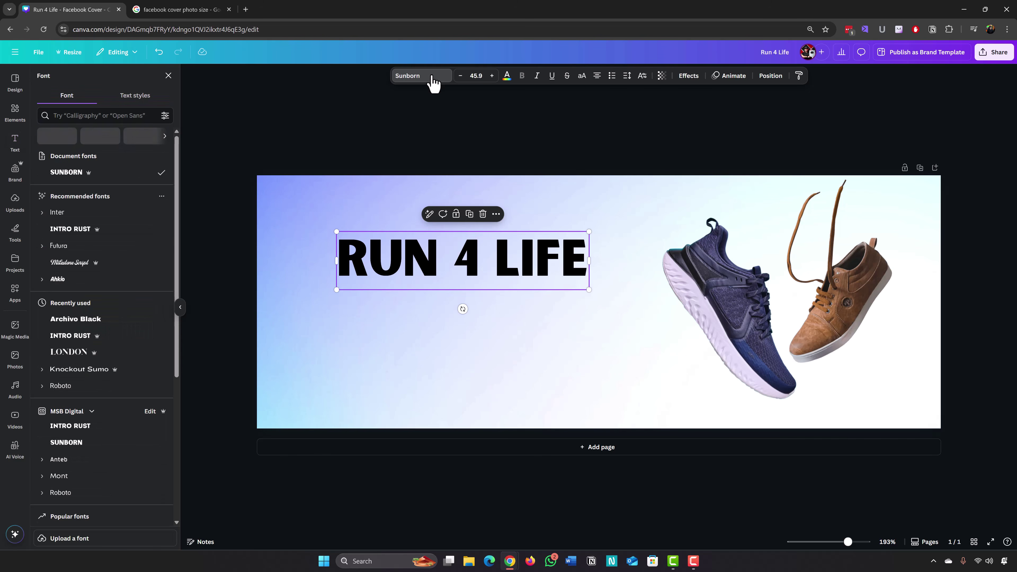
click(79, 228)
click(82, 263)
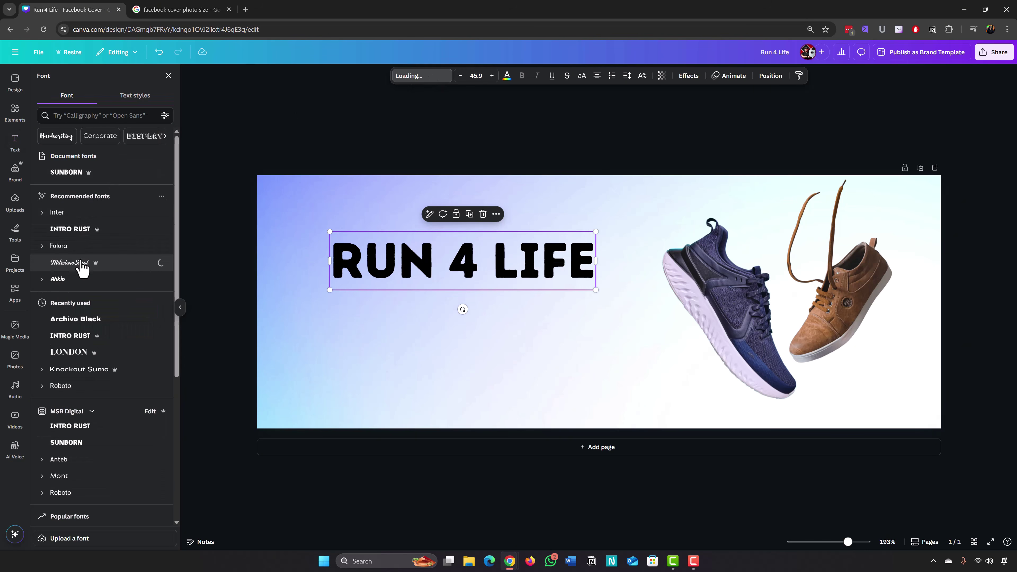
scroll(112, 266, down, 15)
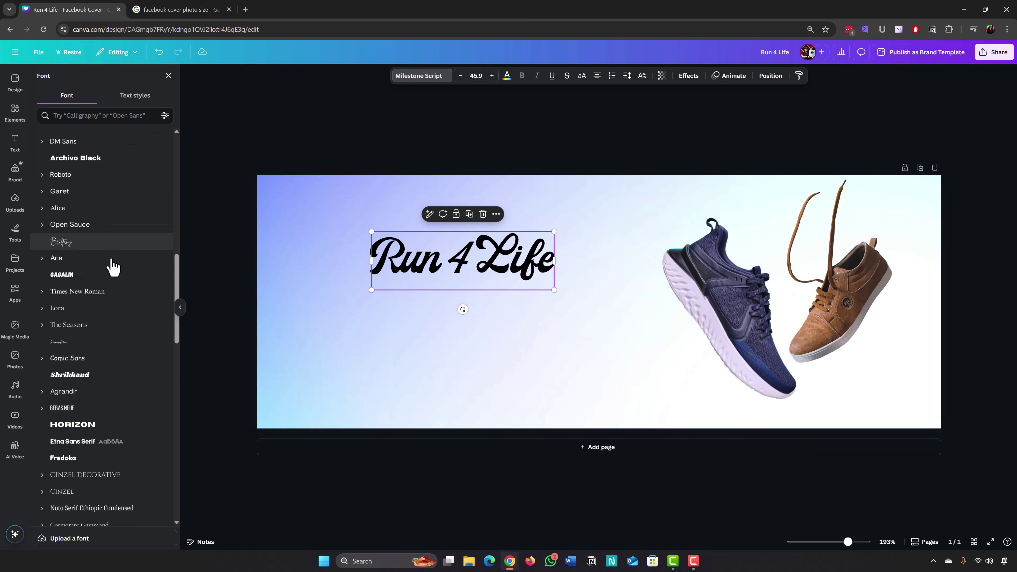
click(79, 249)
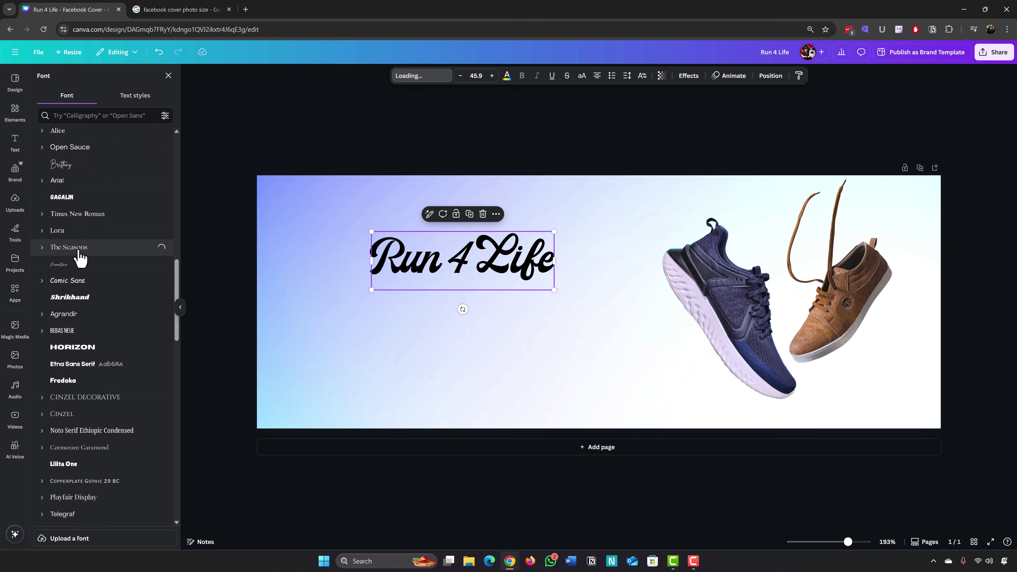
click(89, 365)
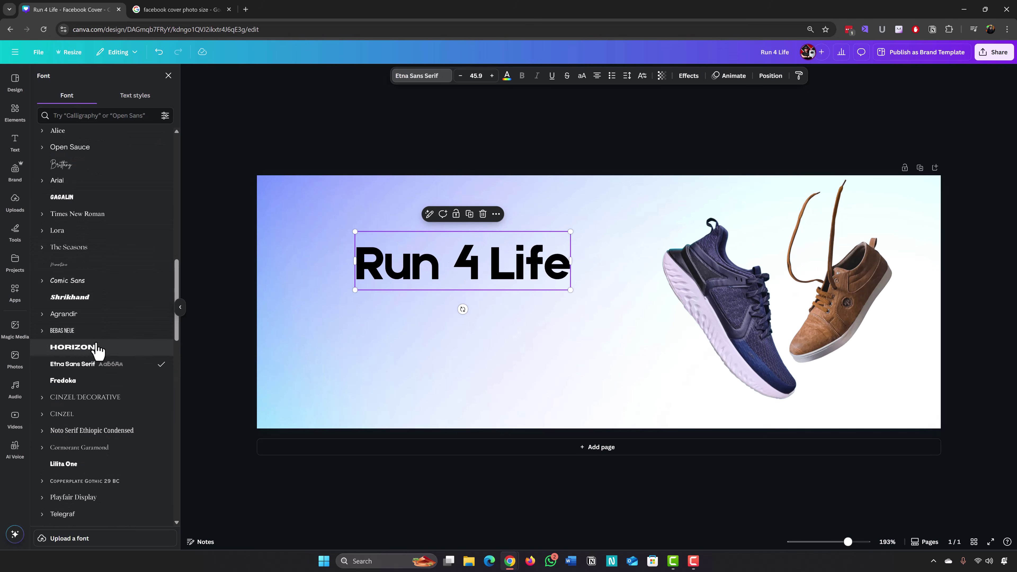
scroll(98, 353, down, 3)
click(83, 291)
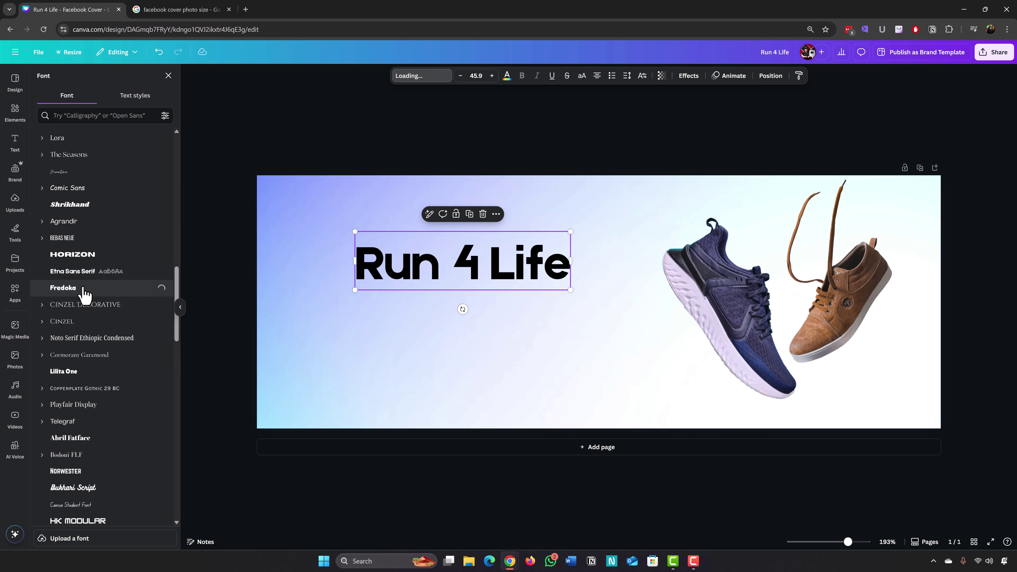
scroll(84, 293, down, 1)
click(81, 331)
click(76, 365)
scroll(76, 372, down, 1)
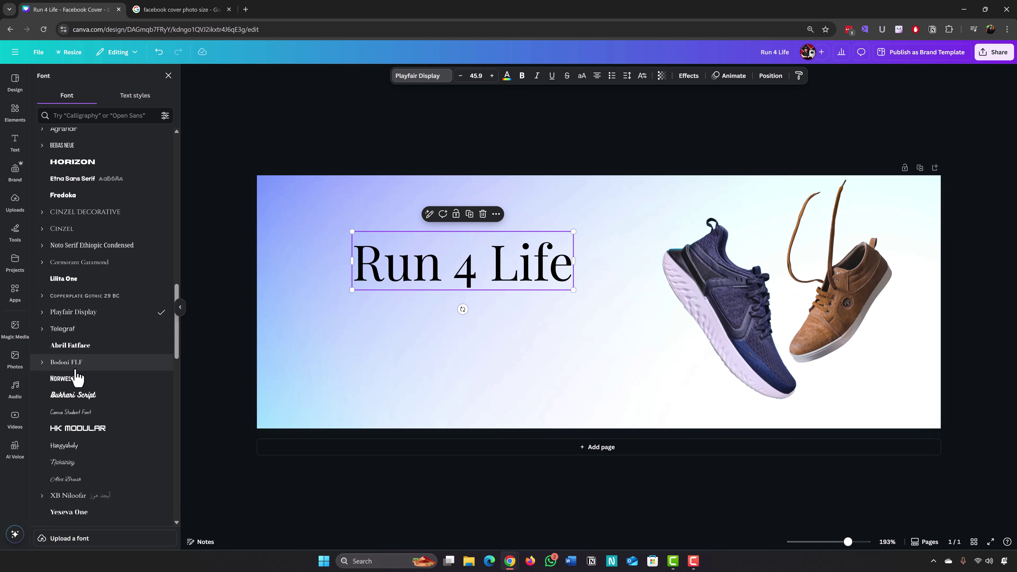
Set the heading's font to HK Modular, reduce it to size 35.9, and fit it left of the shoes.
scroll(76, 385, down, 1)
click(76, 382)
drag(266, 289, 377, 262)
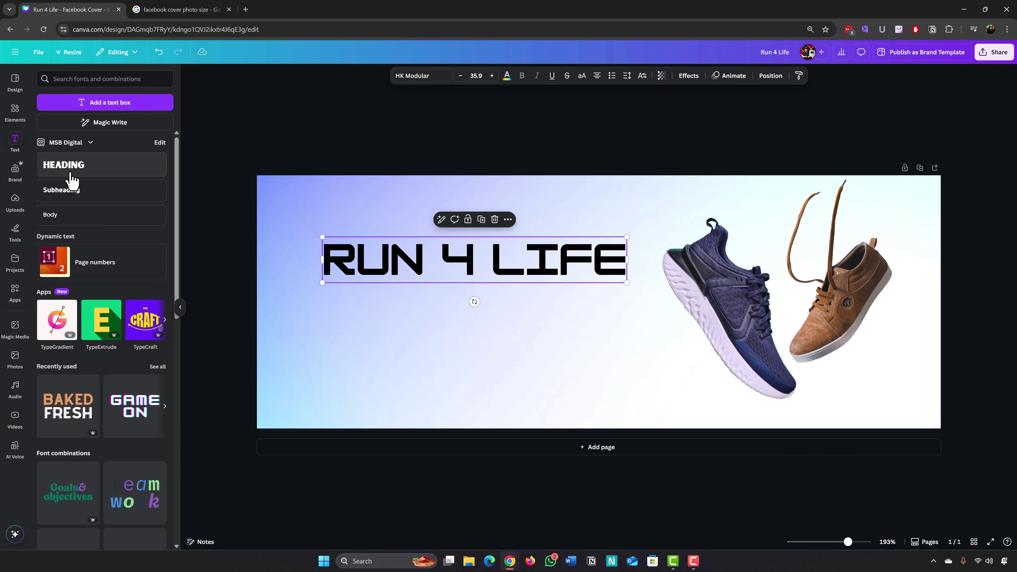
Add the subheading "The Ultimate Running Shoes" directly below the heading and reduce it to font size 21.9.
click(68, 192)
click(437, 300)
double_click(545, 300)
text(The Ultimate R)
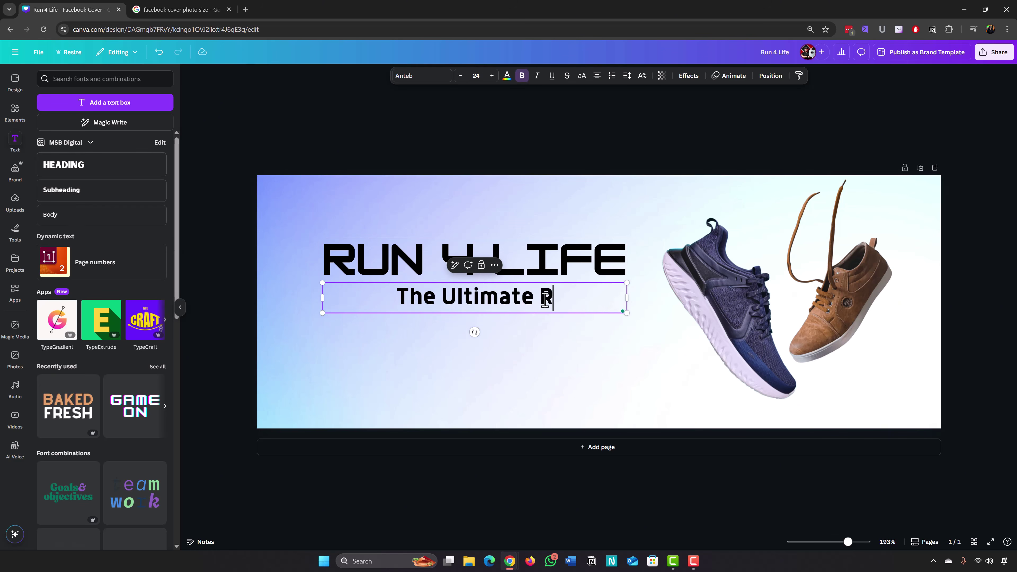
text(unning Sh)
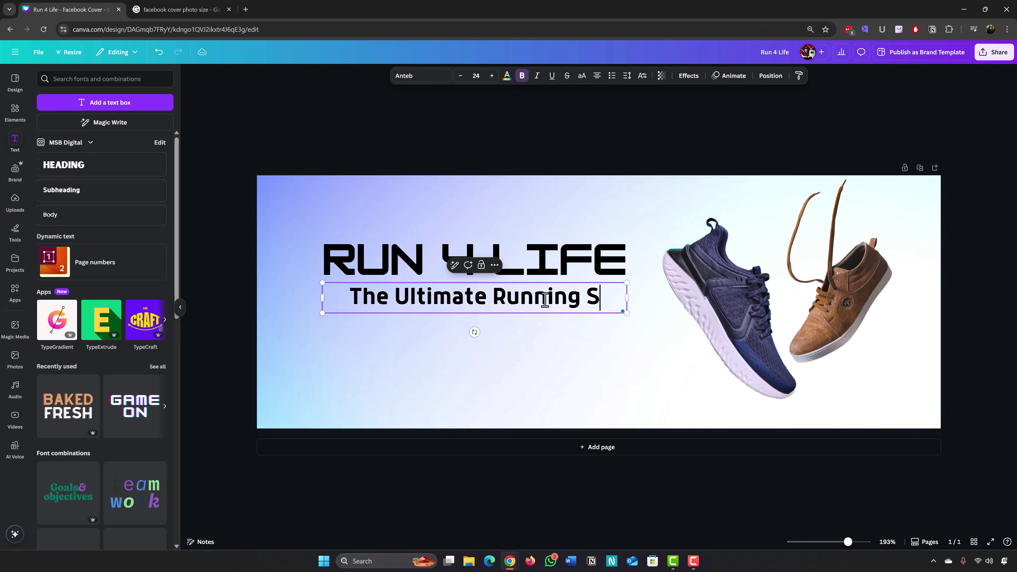
text(oes)
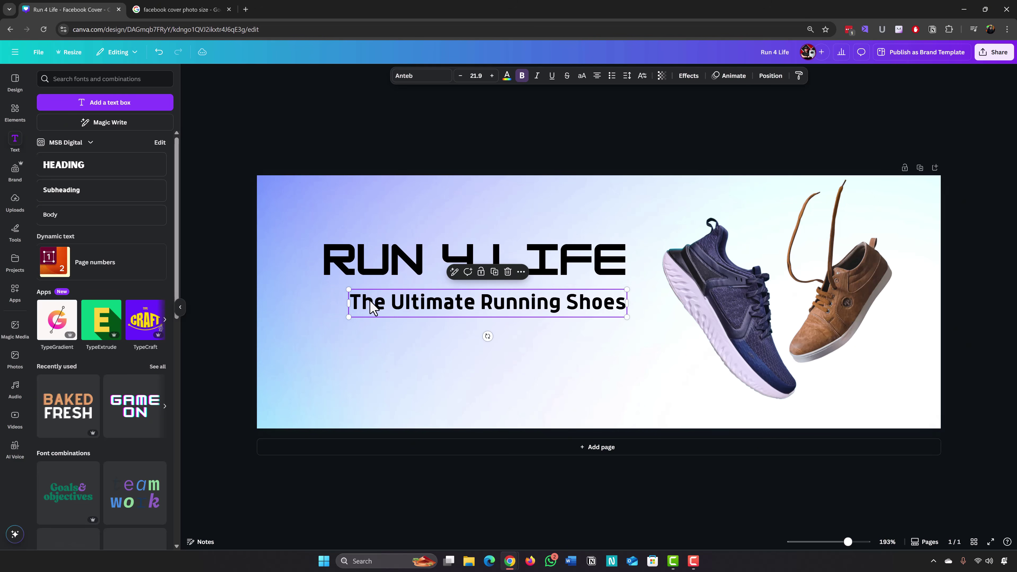
Centre the subheading horizontally under the "RUN 4 LIFE" heading.
drag(371, 304, 356, 299)
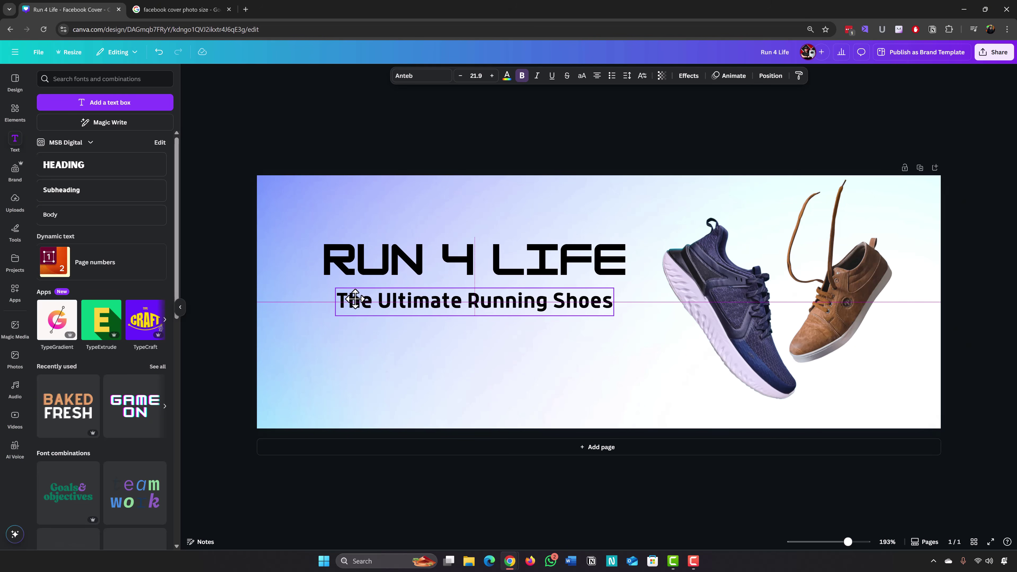
click(359, 384)
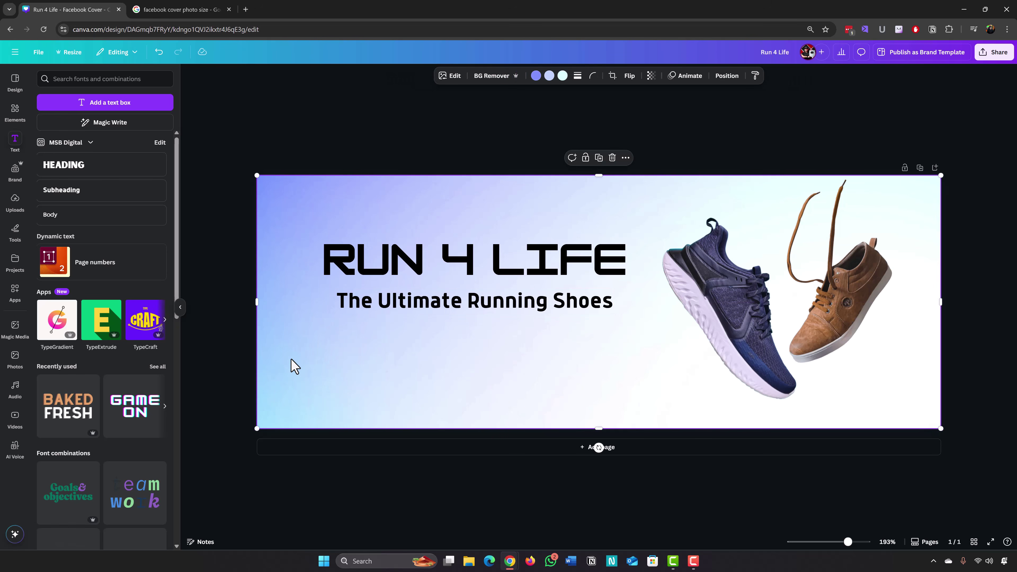
click(368, 311)
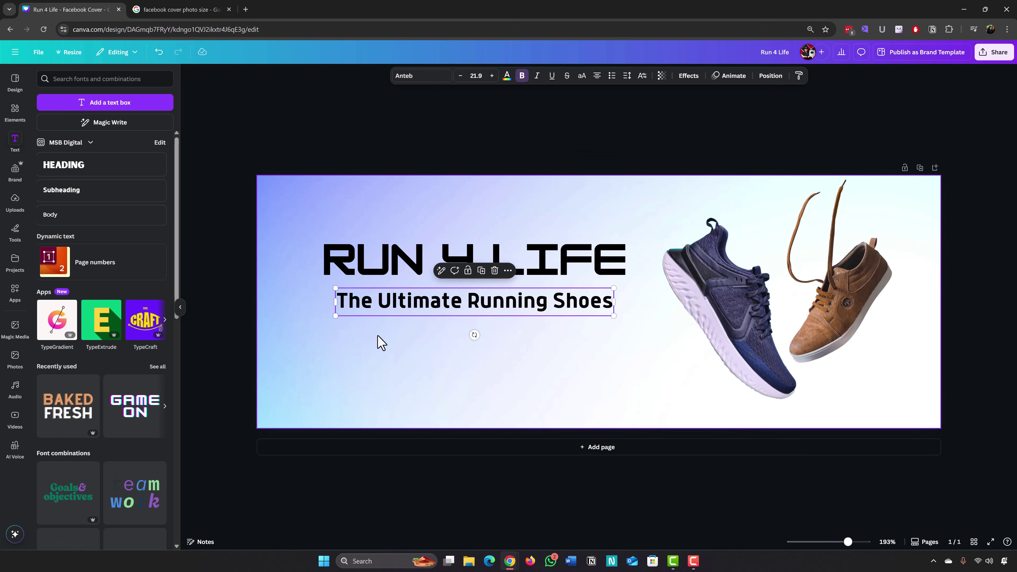
Insert a rounded rectangle and shape it into a long, thin bar just below the subheading.
click(16, 113)
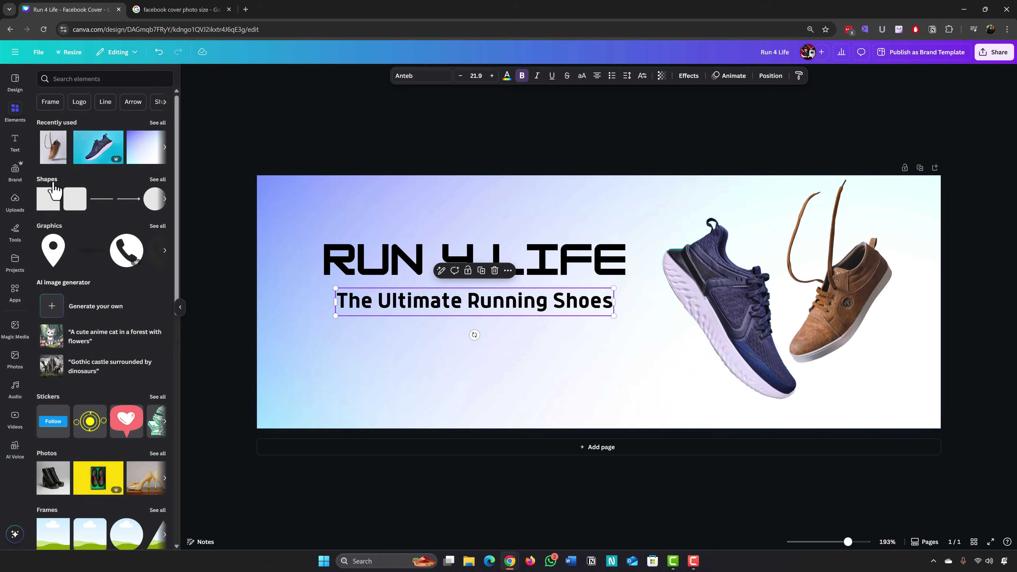
click(157, 180)
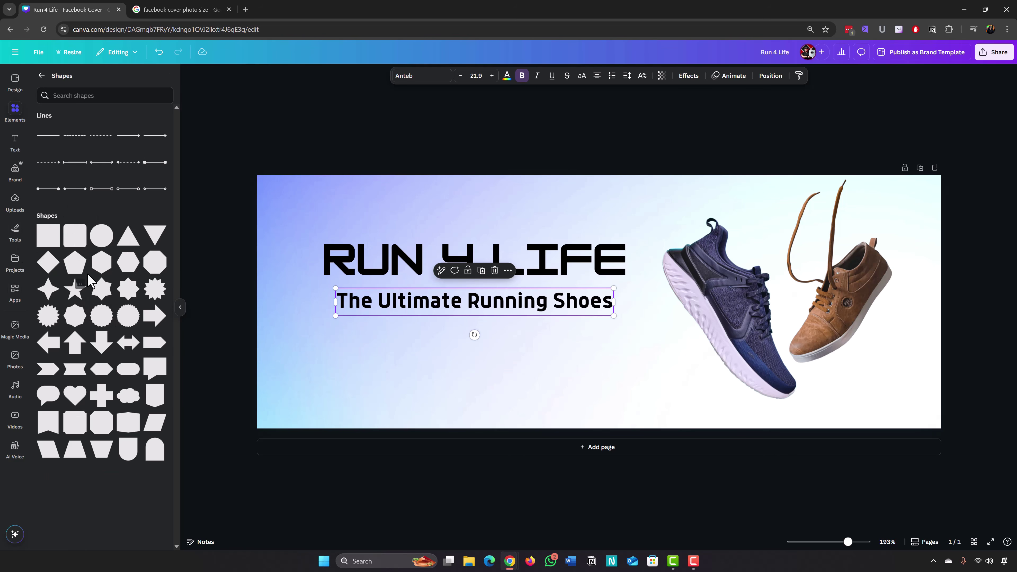
click(73, 240)
drag(597, 297, 308, 357)
drag(440, 397, 356, 348)
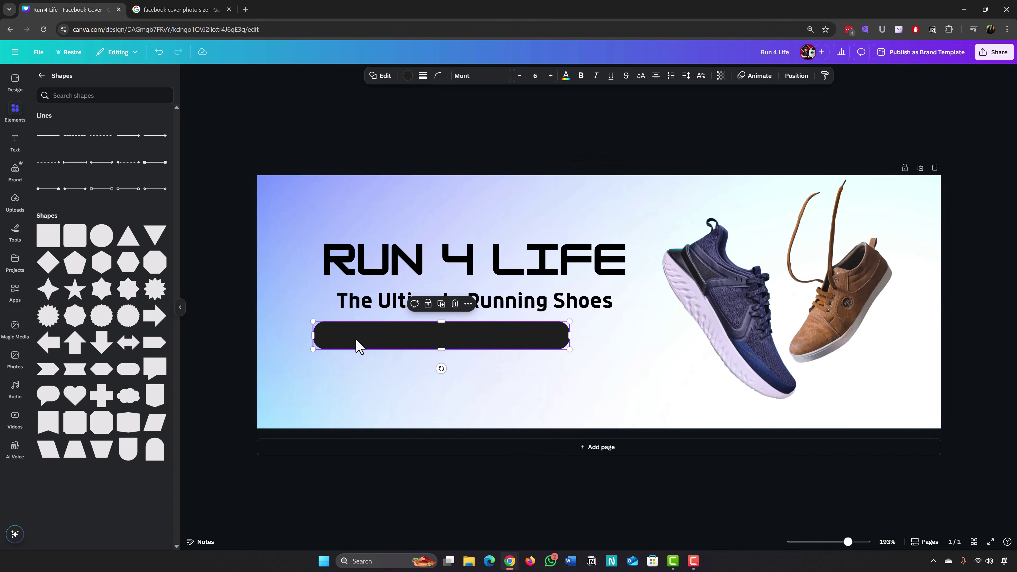
Fill the rounded bar with the tan colour #C28B63 sampled from the tan shoe.
click(408, 76)
click(406, 78)
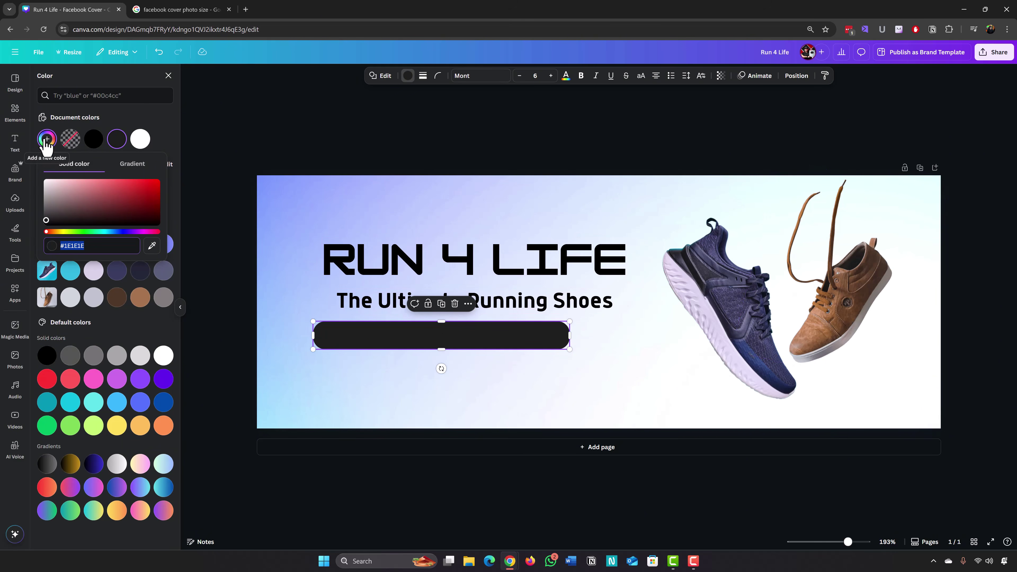
click(152, 246)
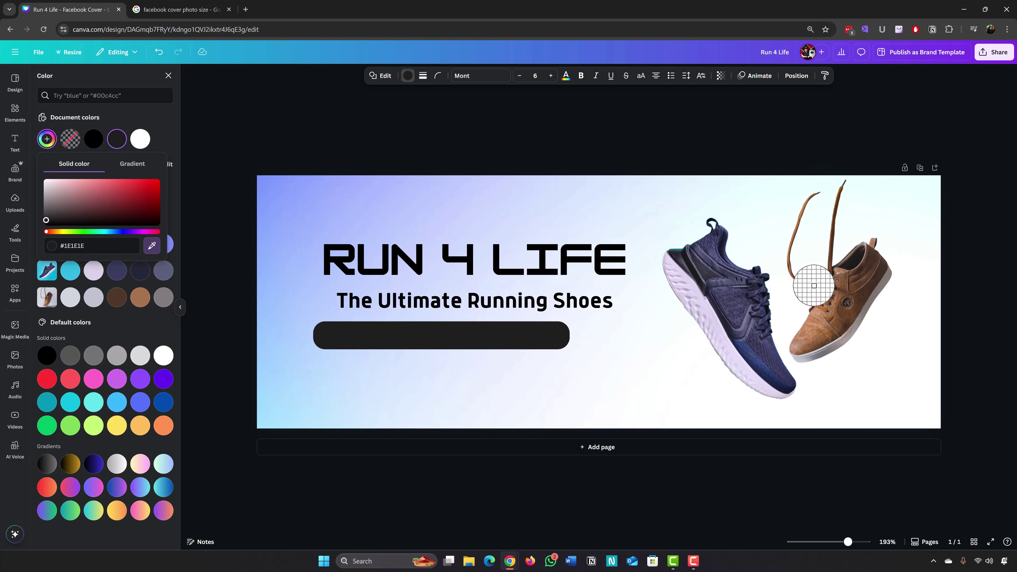
click(815, 328)
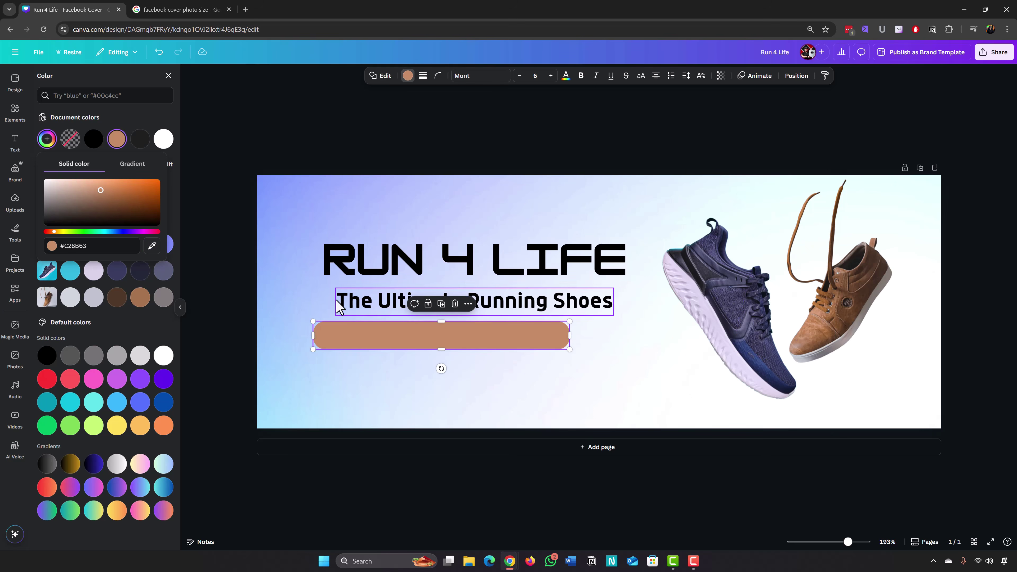
Move the tan rounded bar behind the subheading and stretch both ends to match the width of the "RUN 4 LIFE" heading.
drag(400, 338, 413, 305)
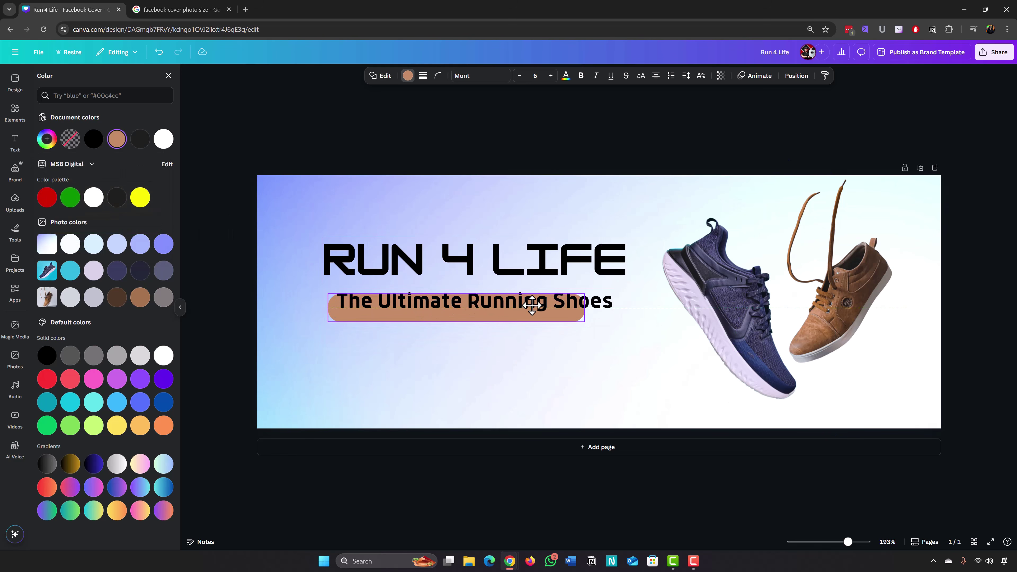
drag(584, 303, 620, 304)
drag(325, 302, 321, 301)
Reduce the subheading "The Ultimate Running Shoes" to font size 20.9 and centre it vertically on the tan bar.
click(352, 309)
click(461, 76)
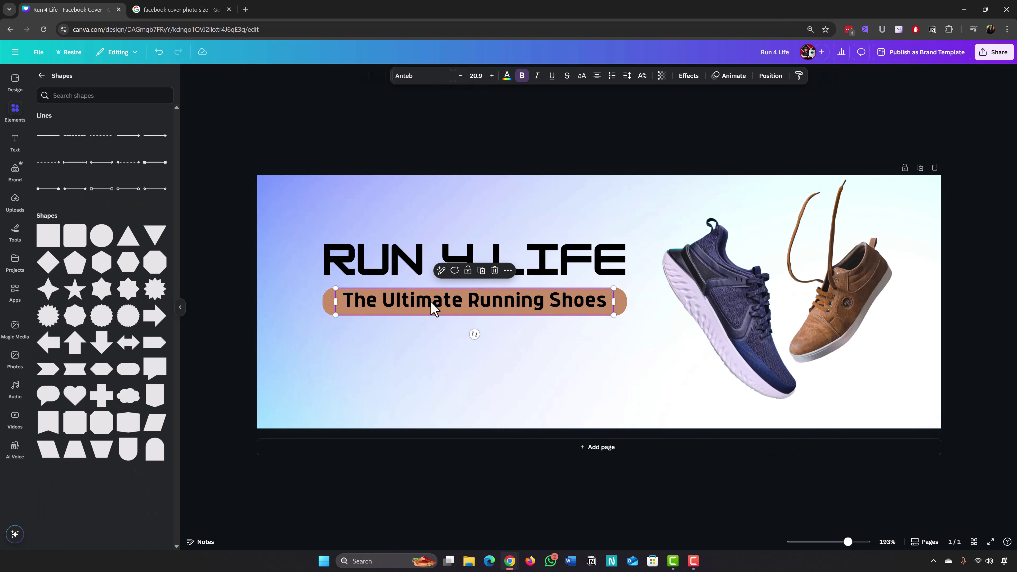
drag(434, 309, 427, 300)
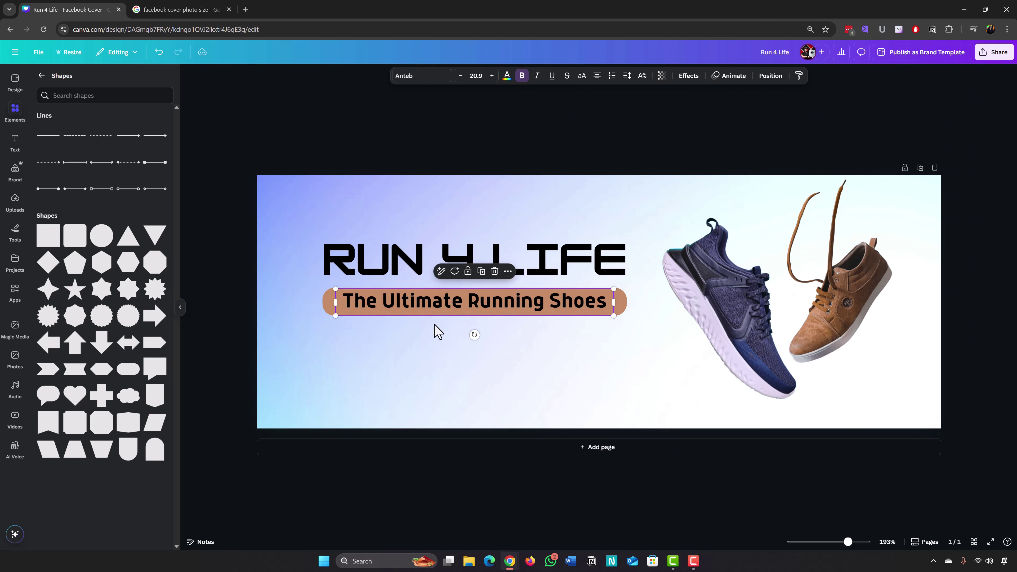
click(378, 375)
Search the elements for "running" and browse all matching graphics for a runner silhouette.
click(16, 110)
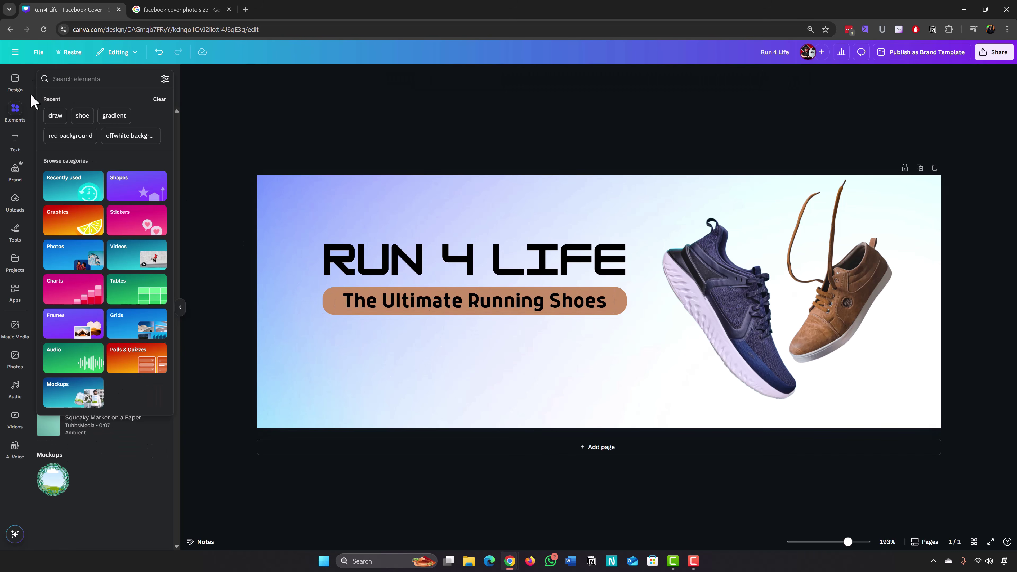
click(58, 83)
text(ru)
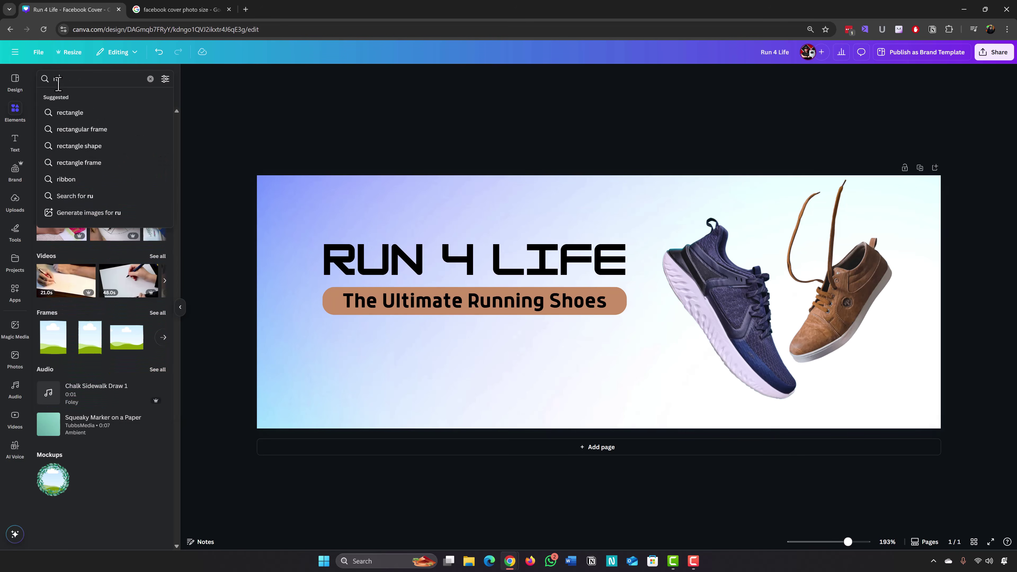
key(Return)
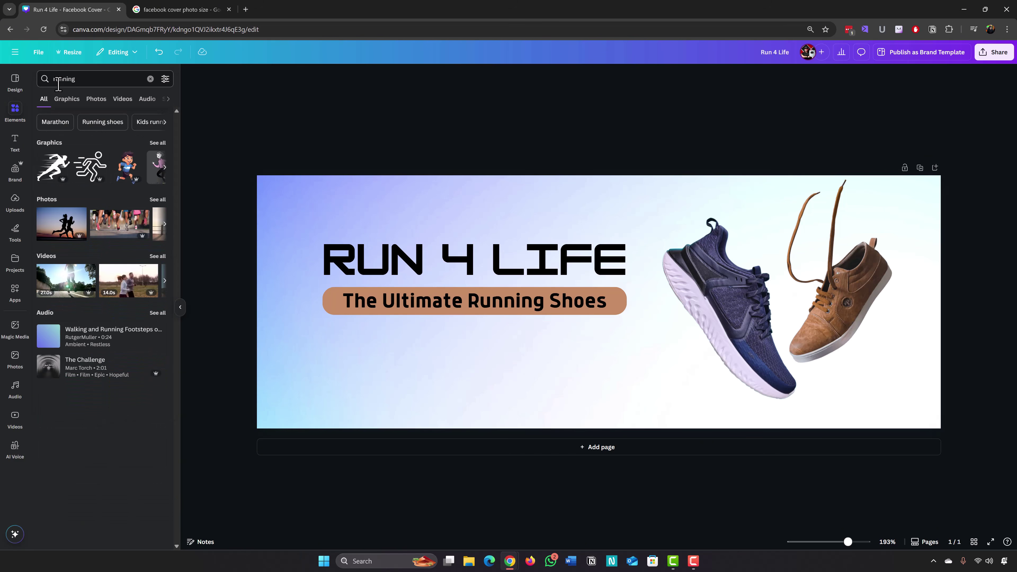
click(157, 143)
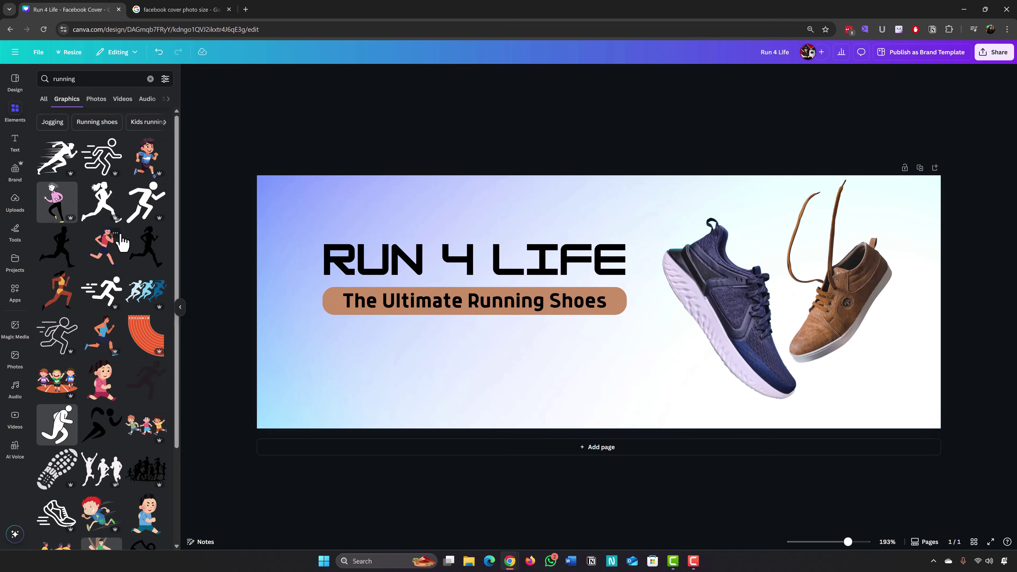
scroll(122, 242, down, 3)
scroll(116, 246, up, 3)
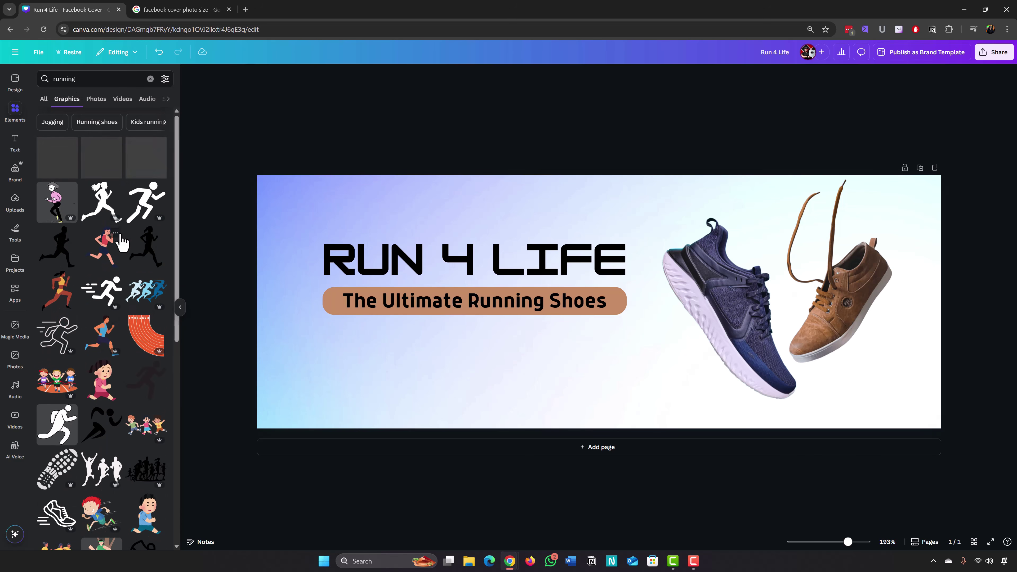
scroll(105, 252, down, 7)
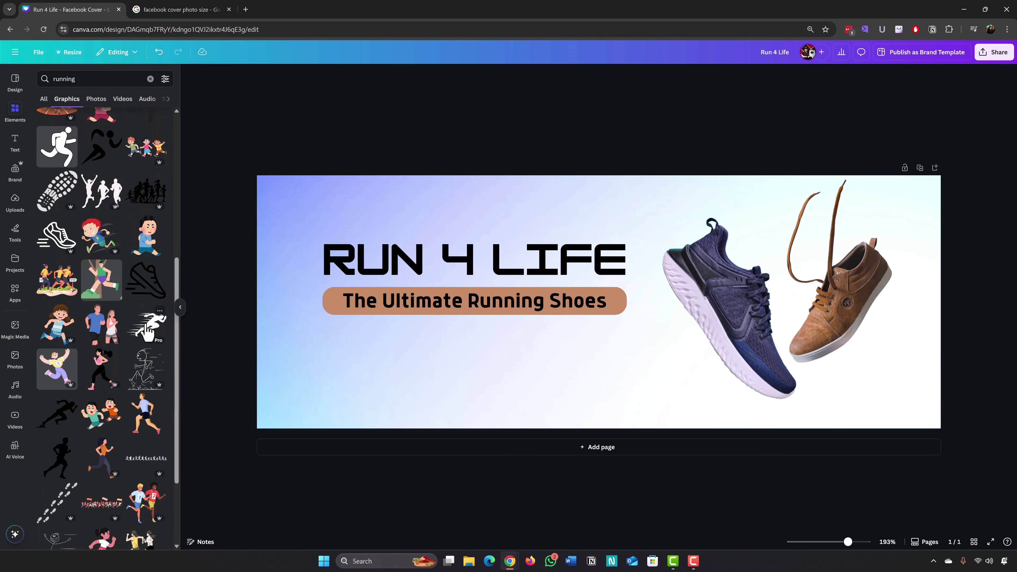
Insert the sprinter silhouette with speed lines and scale it in the cover's lower-left corner, partly off the page and below the tan bar.
click(56, 415)
drag(621, 303, 493, 375)
drag(383, 423, 234, 484)
drag(325, 405, 302, 379)
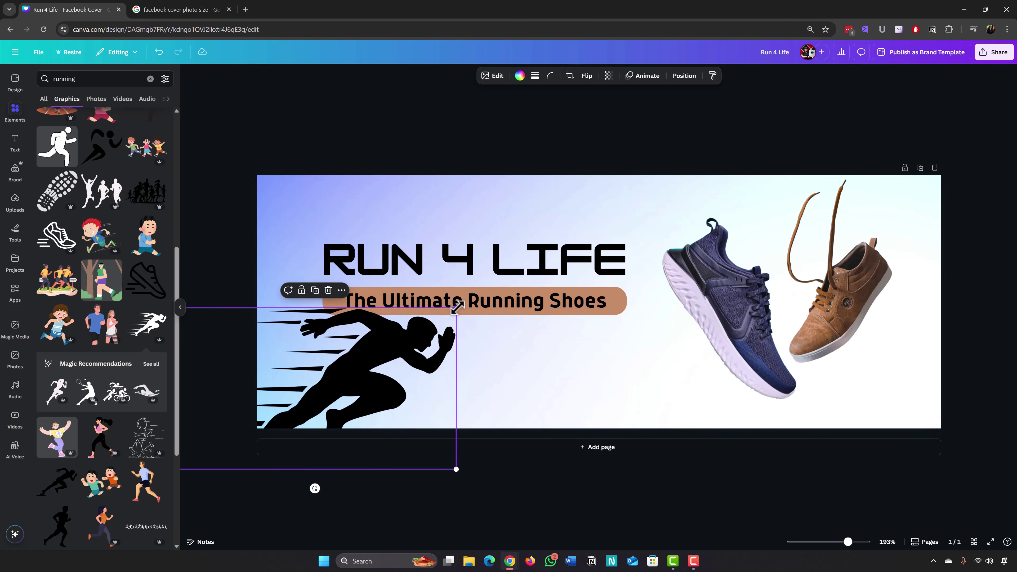
drag(456, 307, 426, 325)
drag(394, 356, 396, 357)
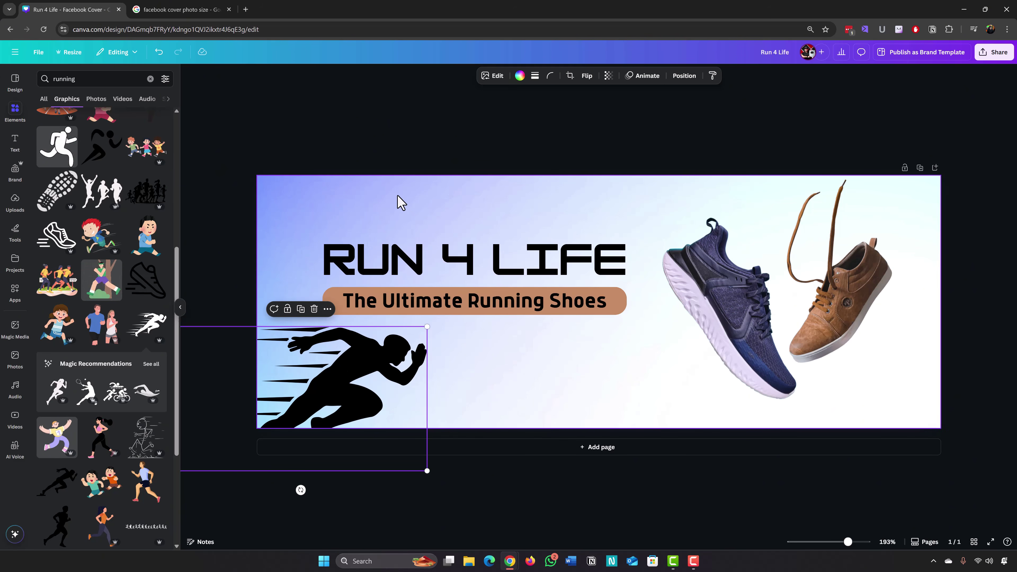
Set the sprinter silhouette's transparency to 11 so it fades into the background.
click(610, 78)
drag(629, 113, 573, 116)
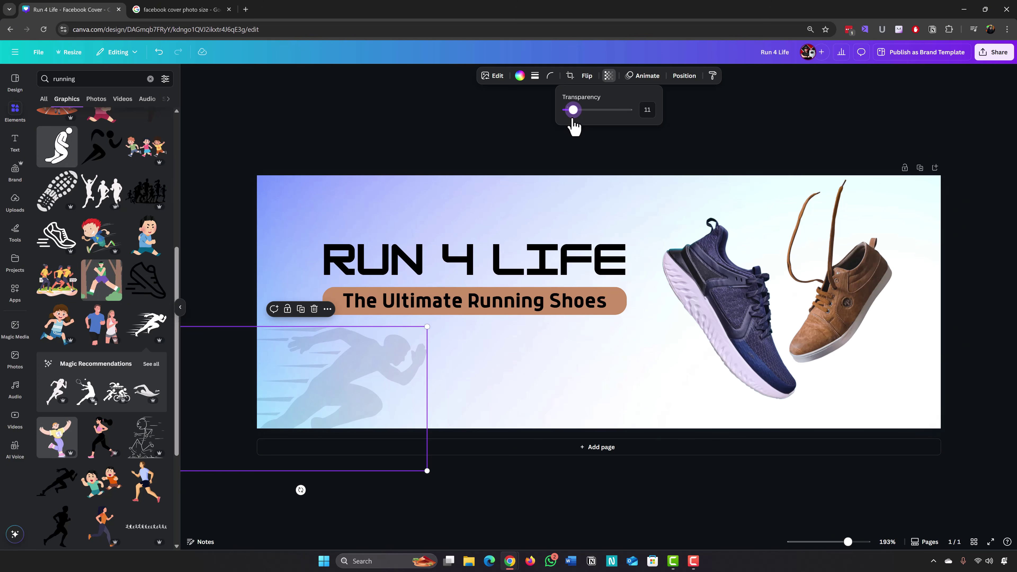
click(479, 156)
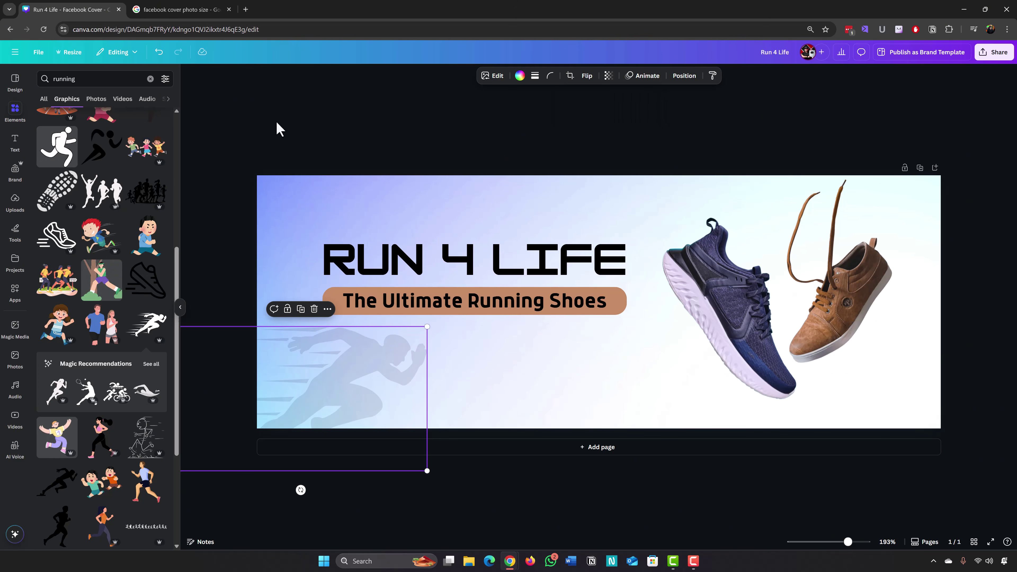
click(299, 127)
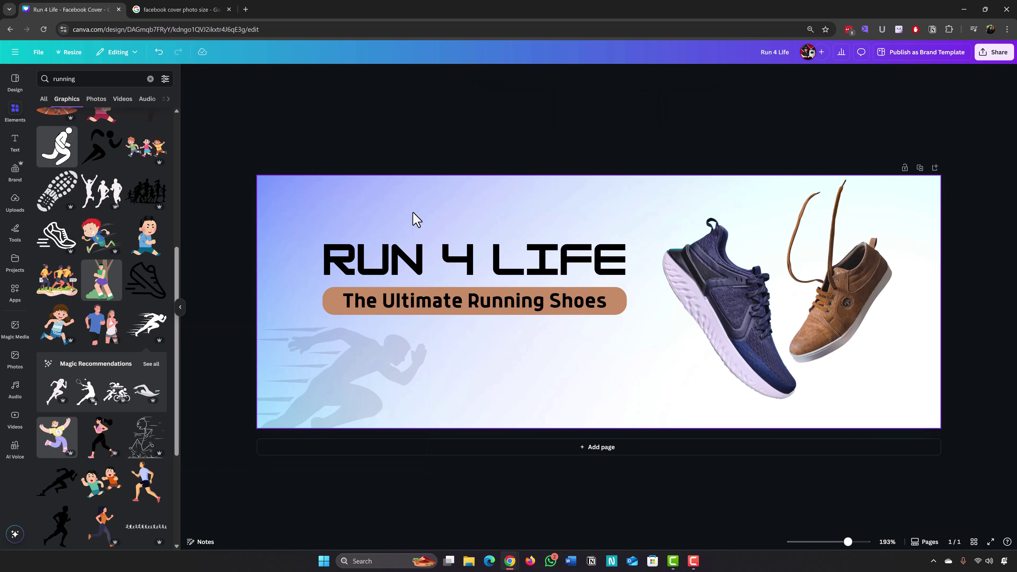
click(416, 258)
click(442, 158)
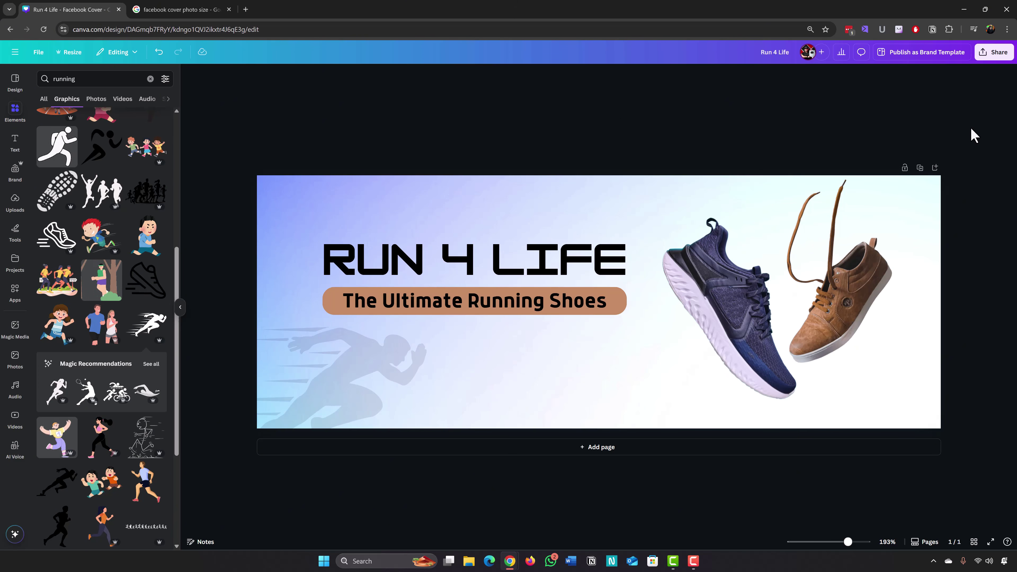
click(15, 82)
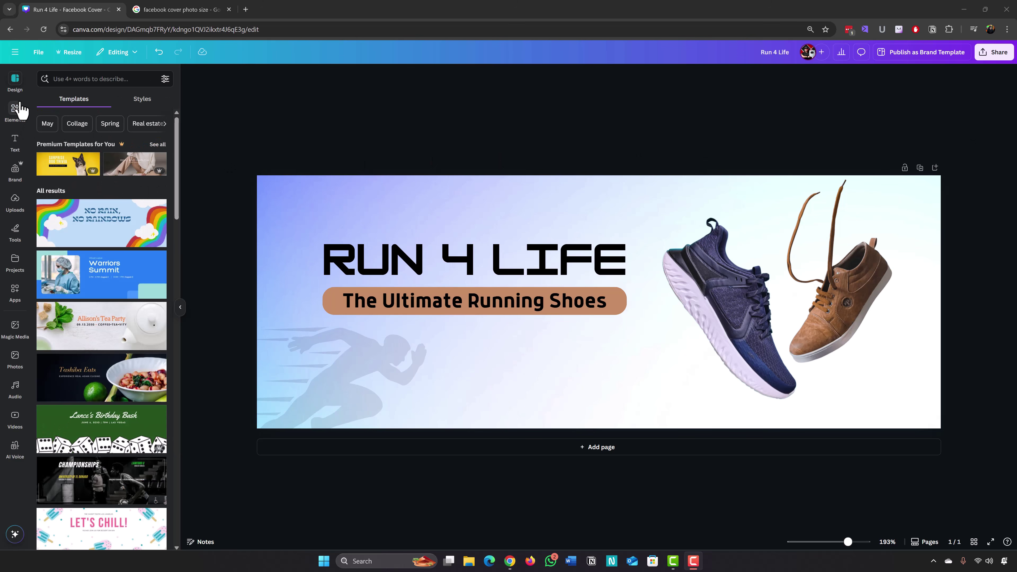